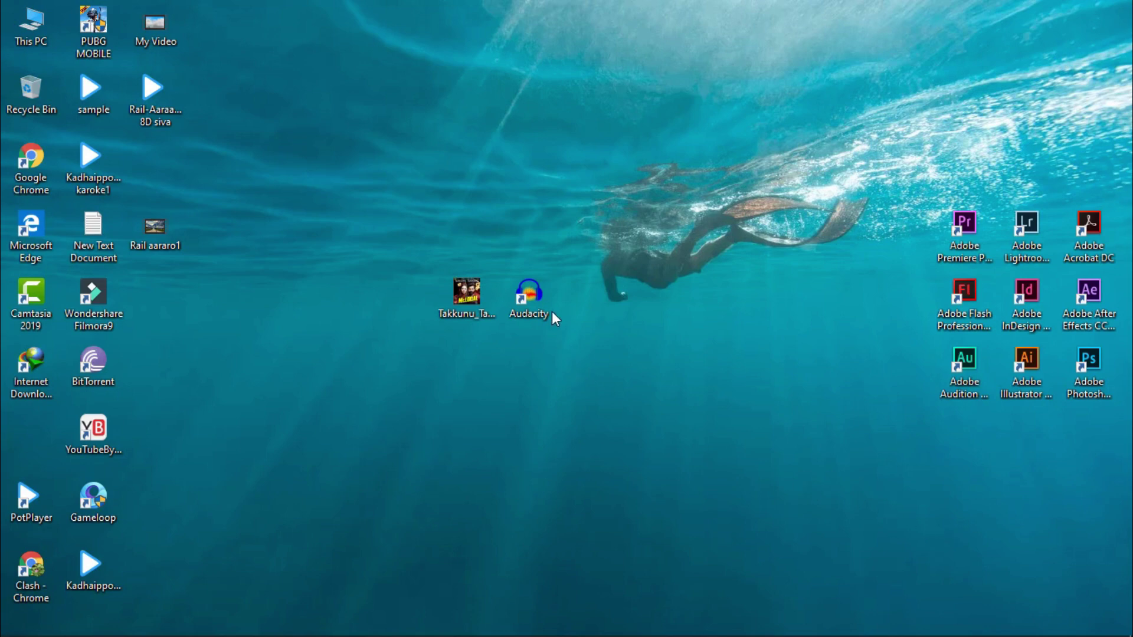
# Start Audacity and open the Takkunu_Takkunu-StarMusiQ song from the Desktop folder
pyautogui.doubleClick(531, 291)
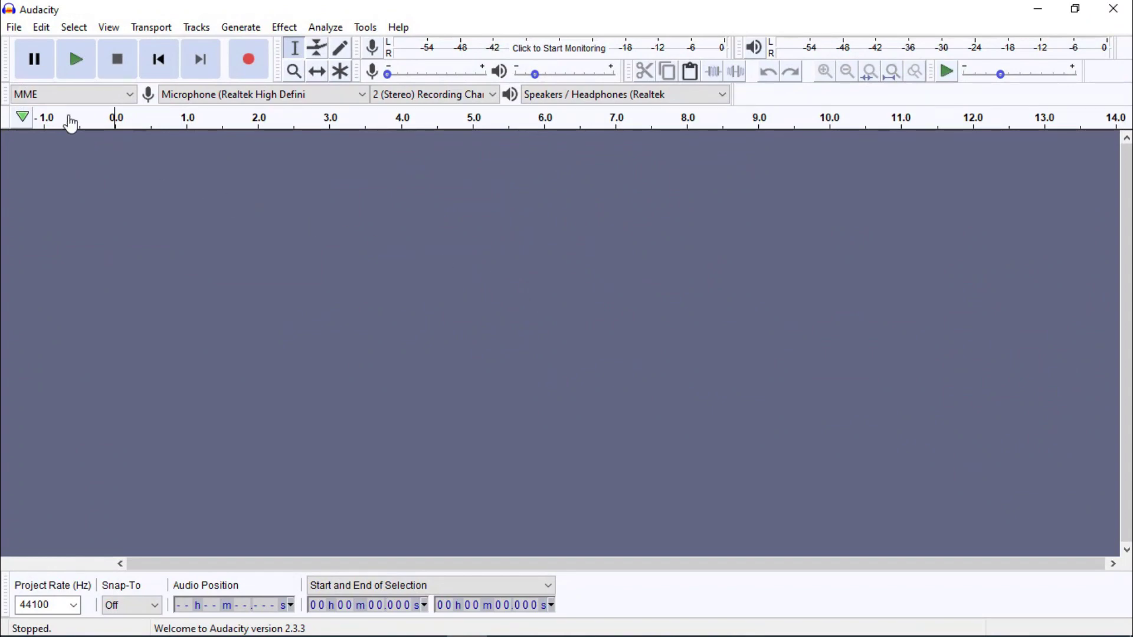
pyautogui.click(19, 27)
pyautogui.click(17, 27)
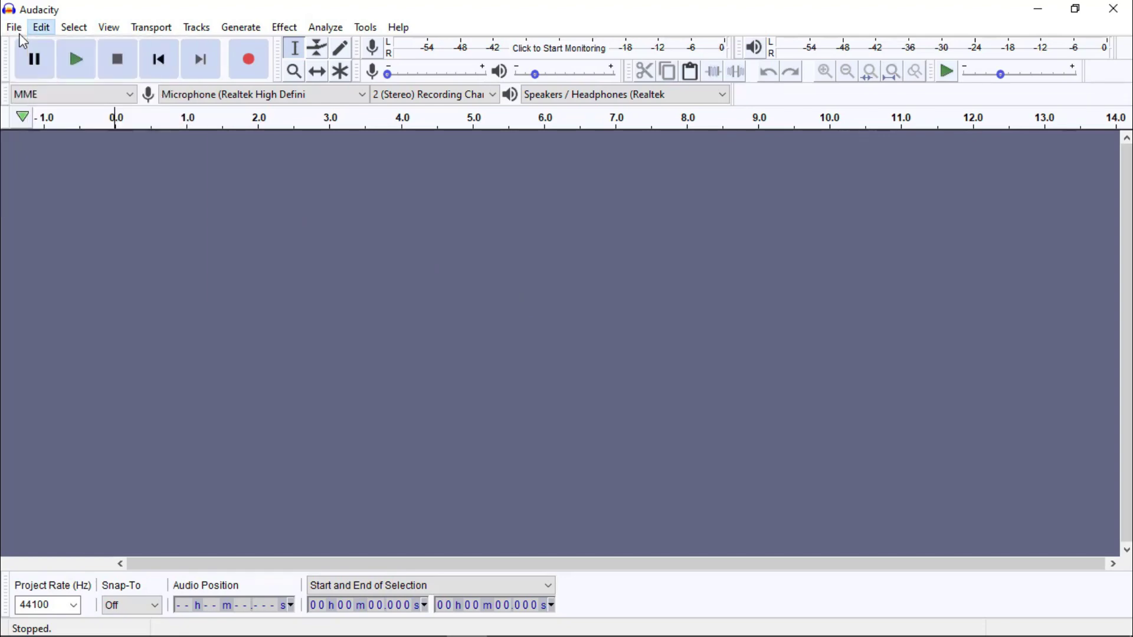
pyautogui.click(18, 28)
pyautogui.click(32, 66)
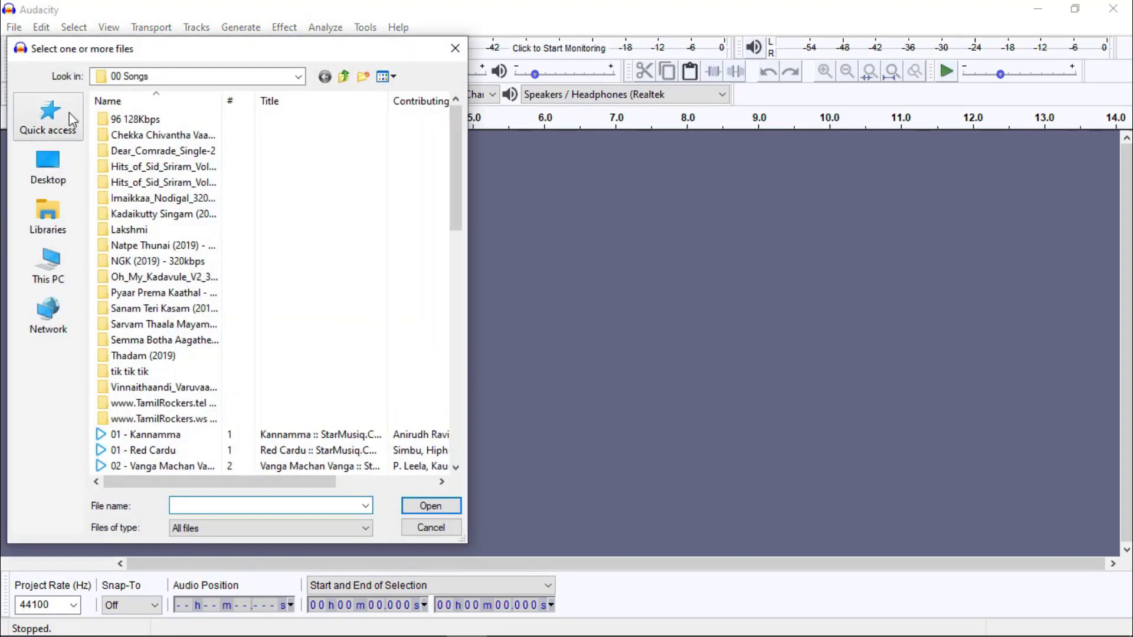
pyautogui.click(49, 168)
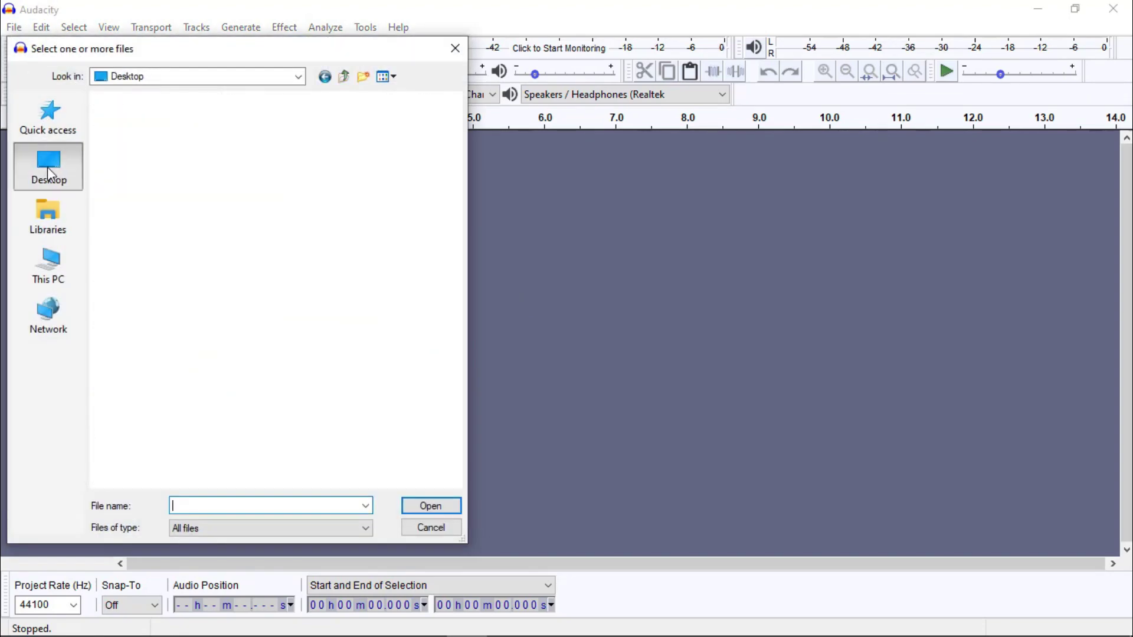
pyautogui.click(73, 274)
pyautogui.doubleClick(170, 180)
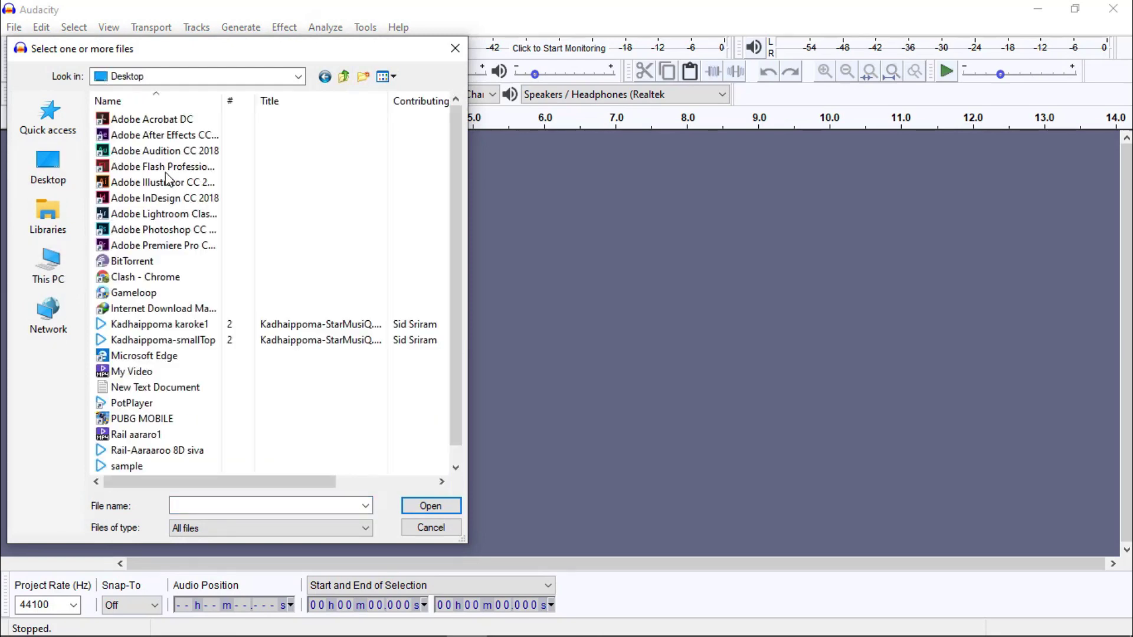
pyautogui.scroll(-1, 194, 323)
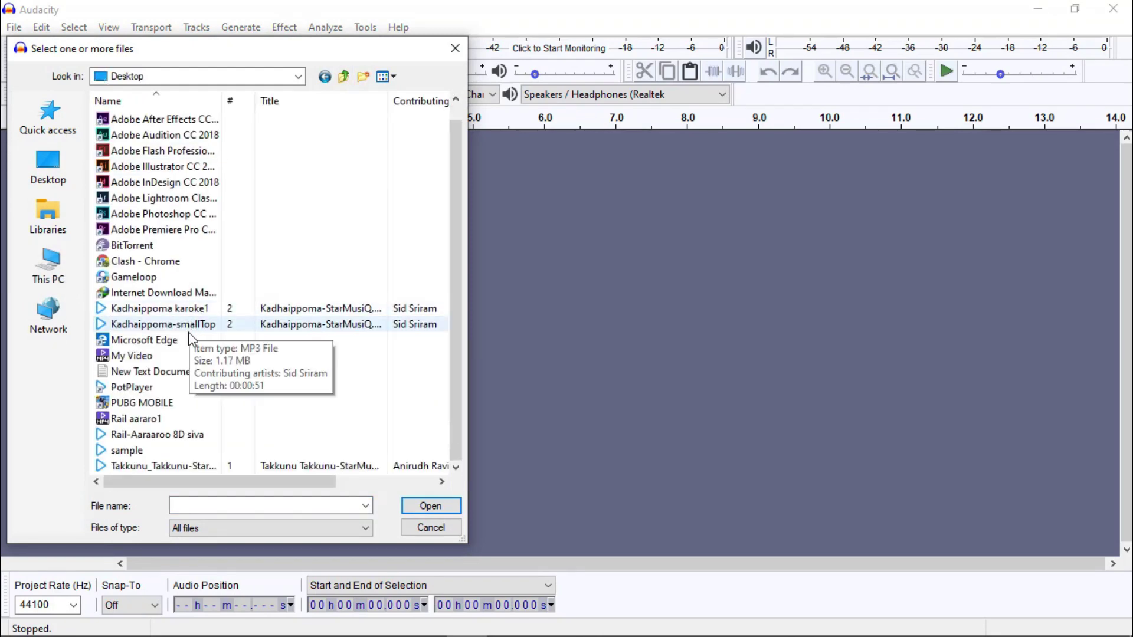
pyautogui.click(160, 466)
pyautogui.doubleClick(159, 466)
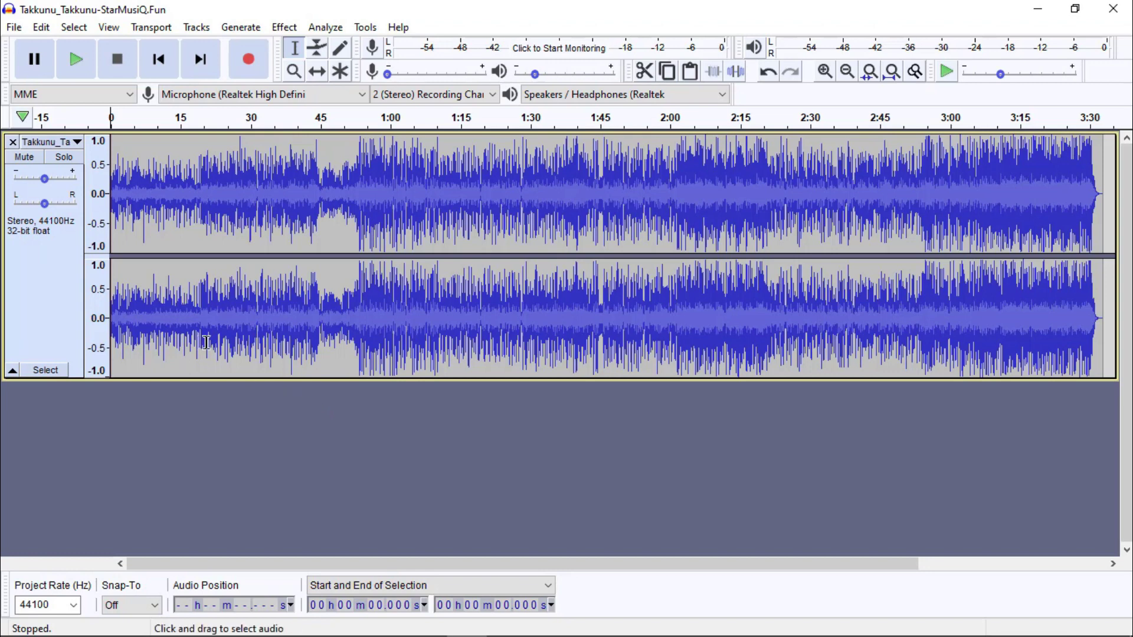
# Import the Takkunu_Takkunu song from the desktop a second time as another track below the first
pyautogui.moveTo(419, 628)
pyautogui.click(466, 620)
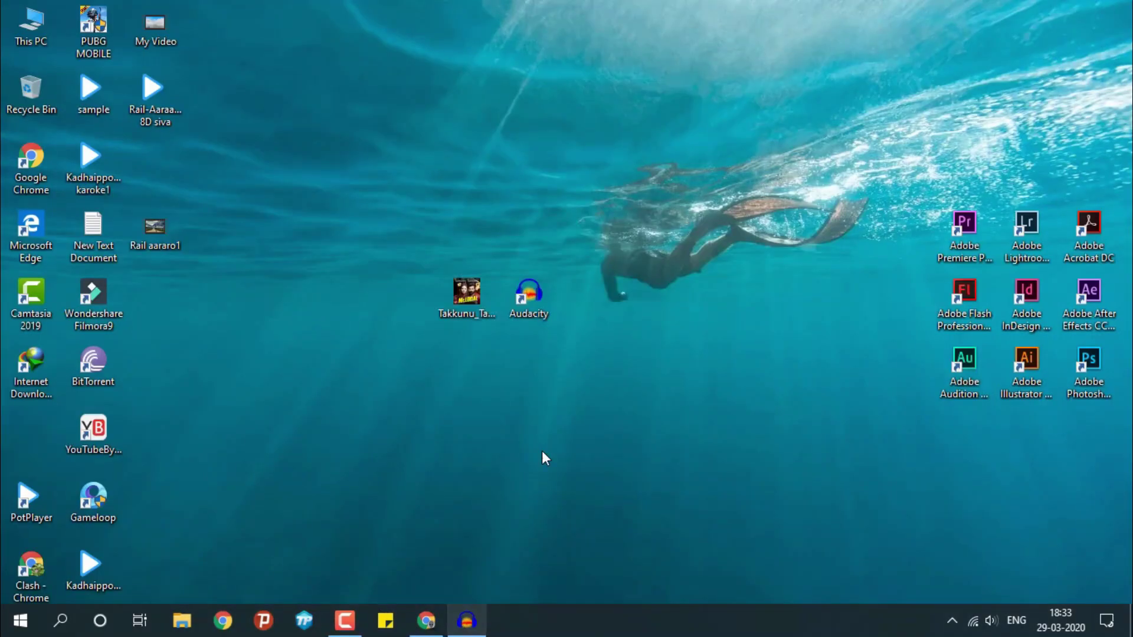
pyautogui.moveTo(472, 295); pyautogui.dragTo(350, 470)
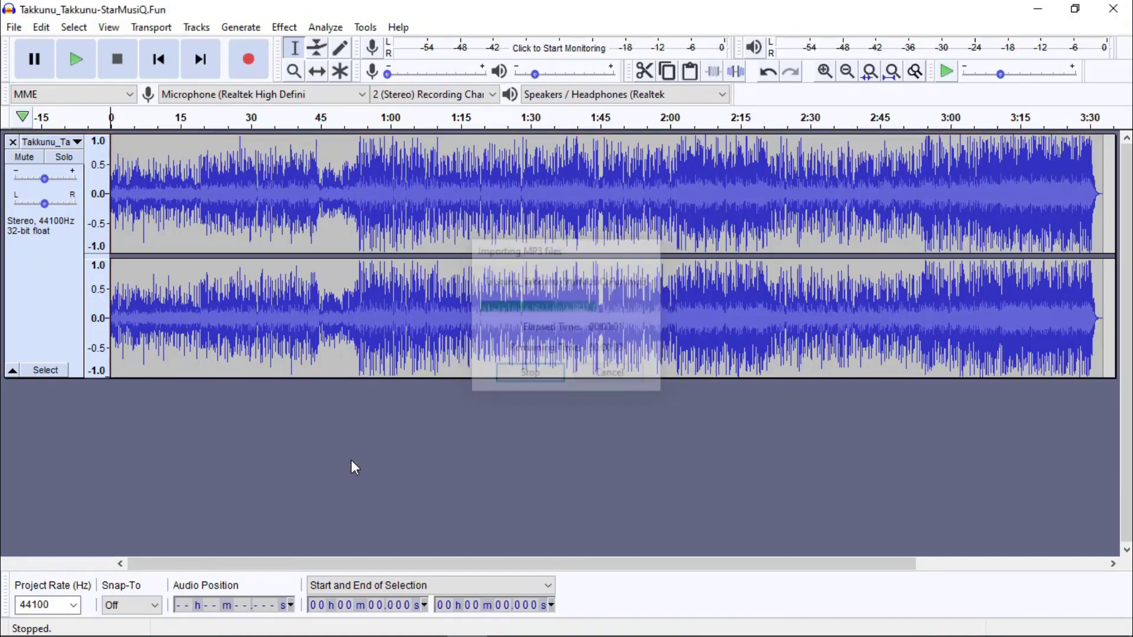
pyautogui.scroll(-1, 324, 436)
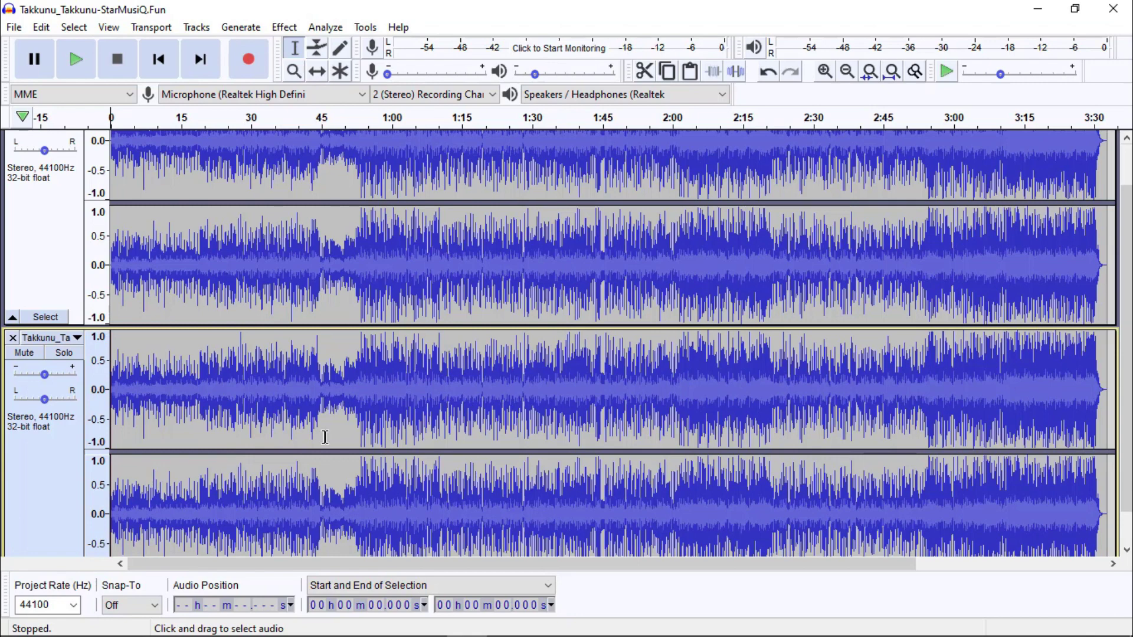
# Pan the upper track 100% left and the lower track 100% right, and play the mix briefly from the start
pyautogui.scroll(1, 216, 419)
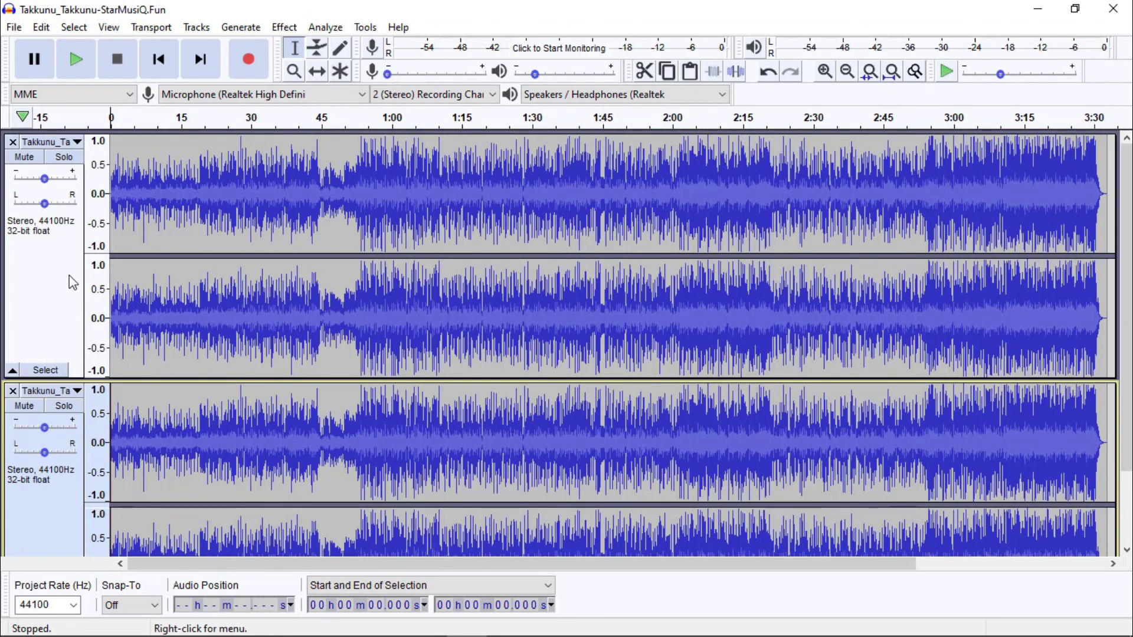
pyautogui.moveTo(44, 203); pyautogui.dragTo(15, 204)
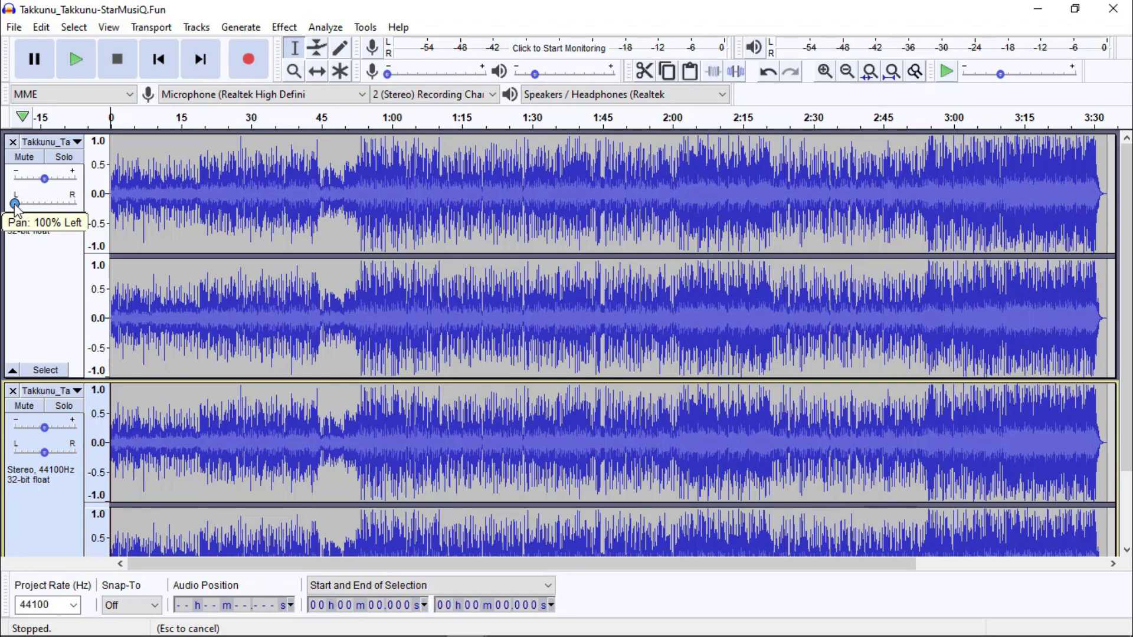
pyautogui.scroll(-2, 52, 324)
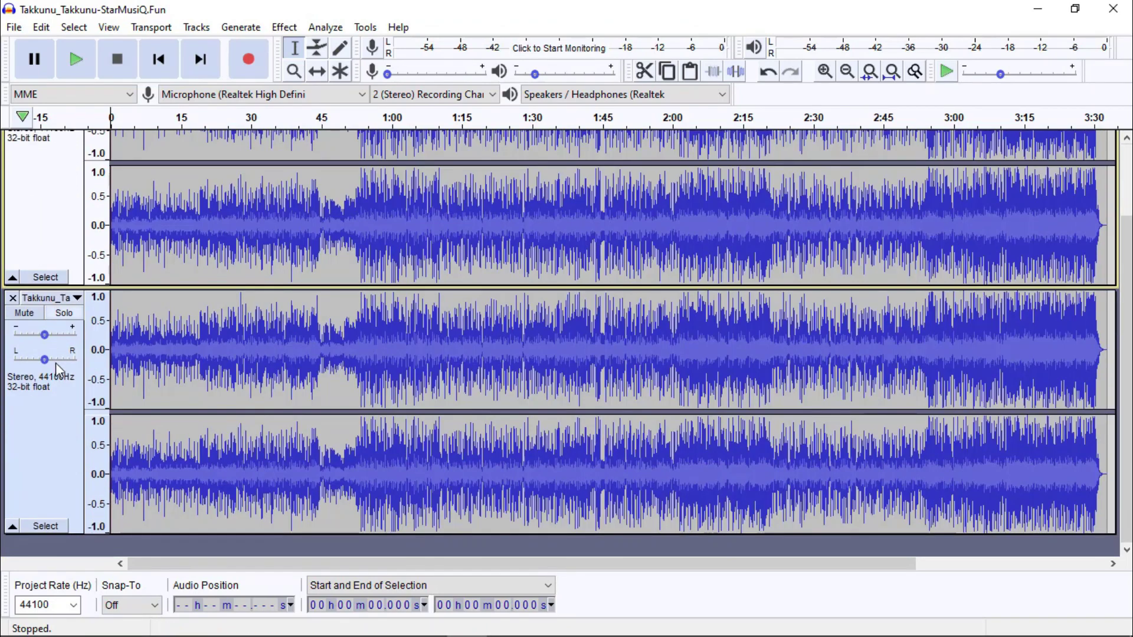
pyautogui.moveTo(44, 359); pyautogui.dragTo(86, 365)
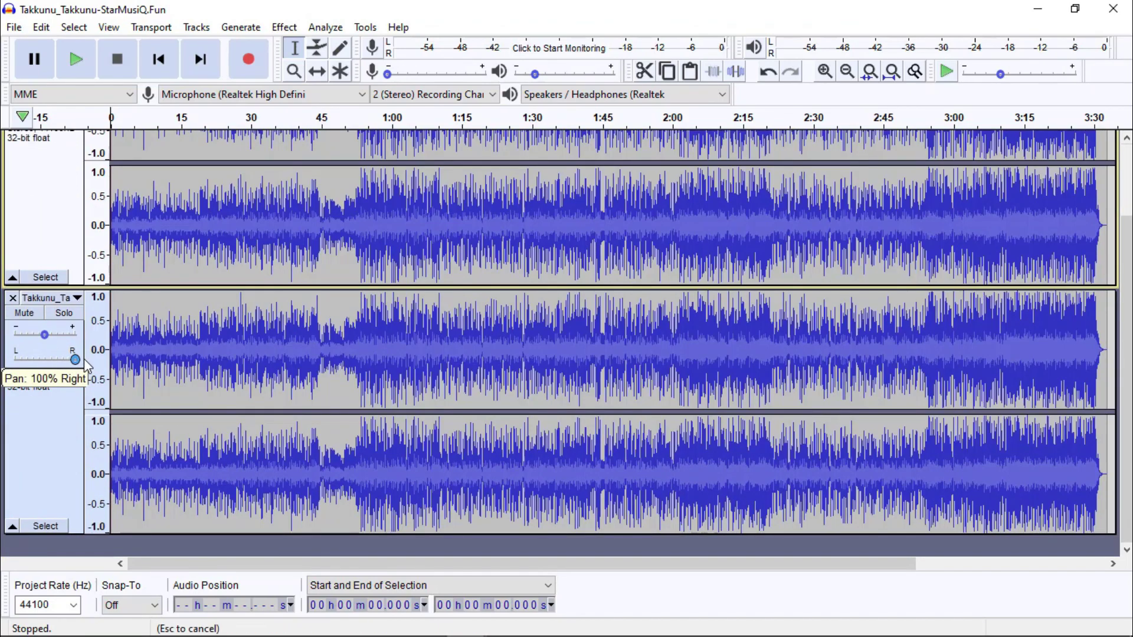
pyautogui.scroll(2, 37, 367)
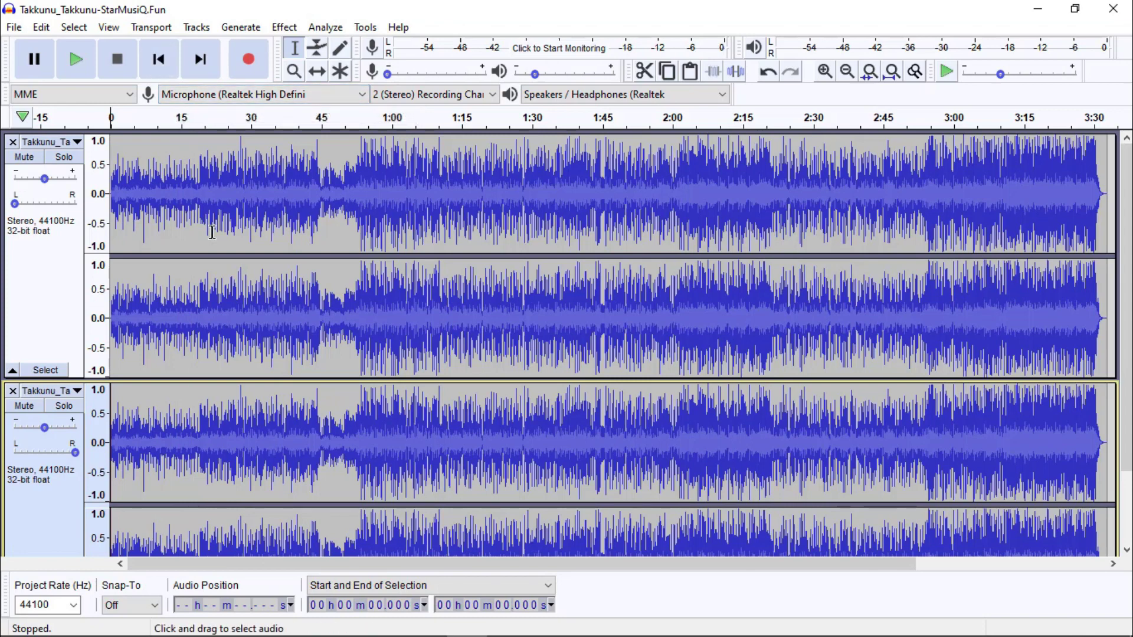
pyautogui.press('space')
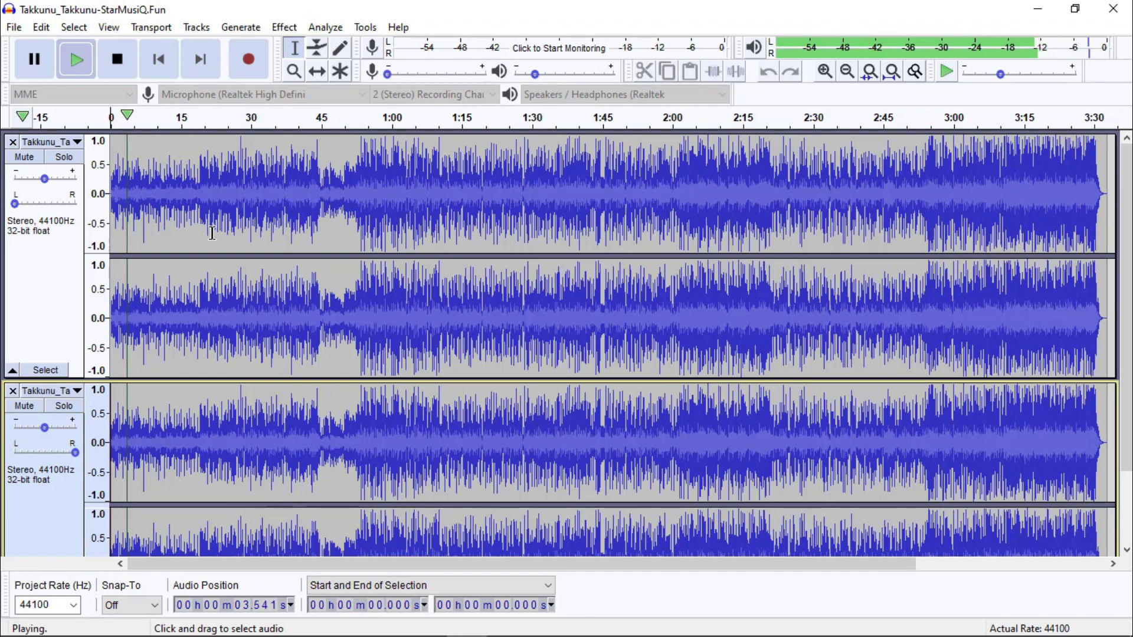
pyautogui.press('space')
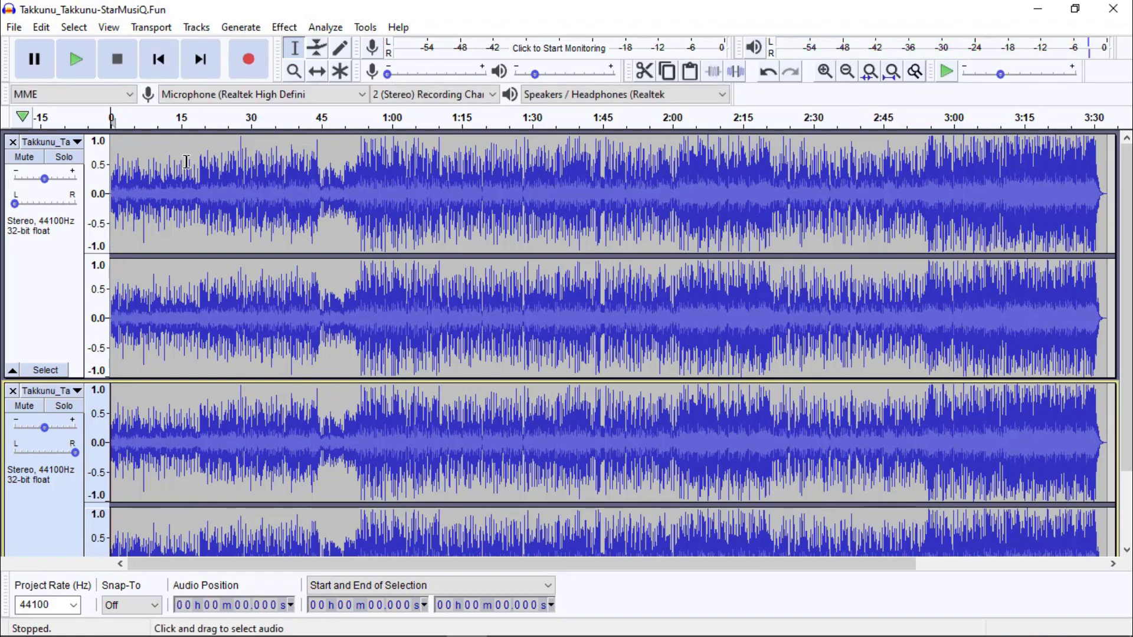
# Lower the amplitude envelope of both tracks along their whole length to about 0.2 with the Envelope tool
pyautogui.click(317, 49)
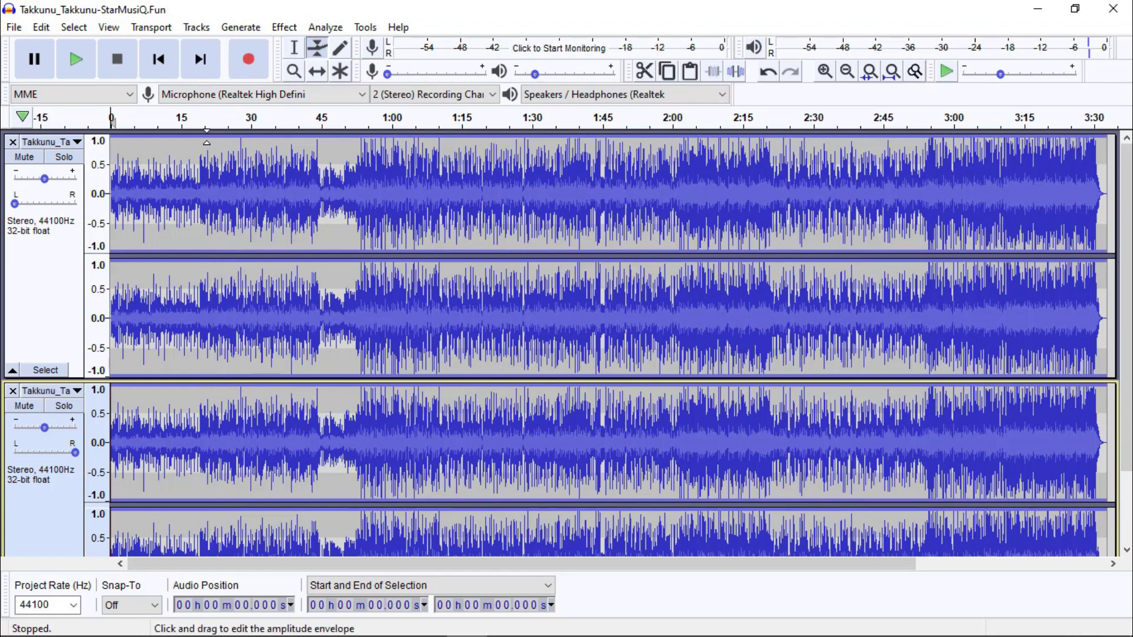
pyautogui.moveTo(207, 136); pyautogui.dragTo(204, 181)
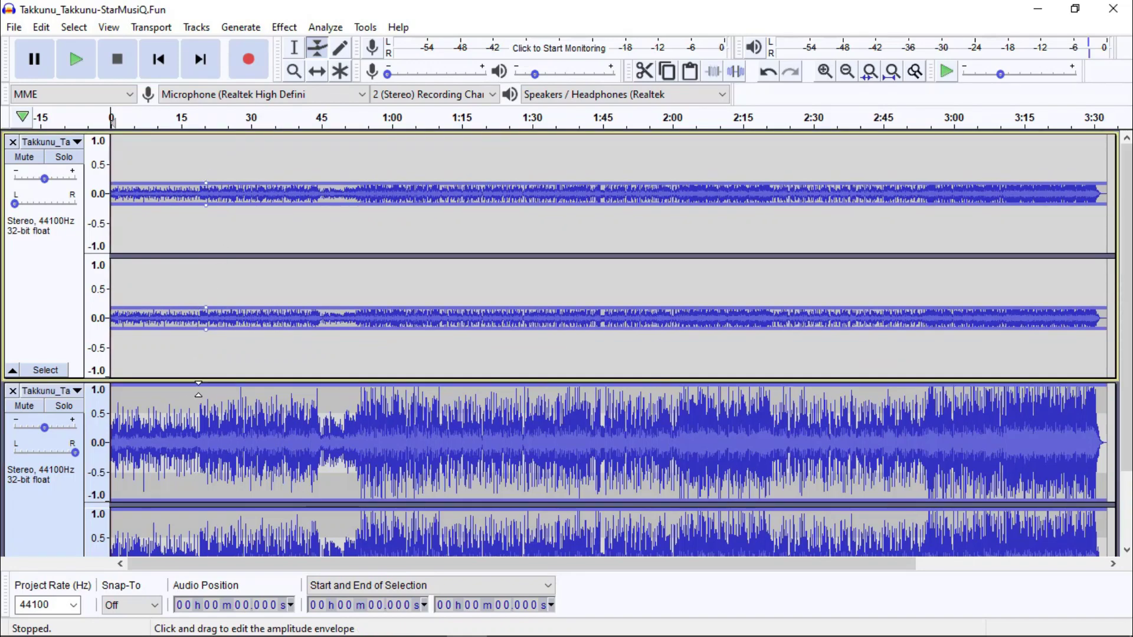
pyautogui.moveTo(198, 388); pyautogui.dragTo(186, 430)
pyautogui.scroll(-3, 243, 304)
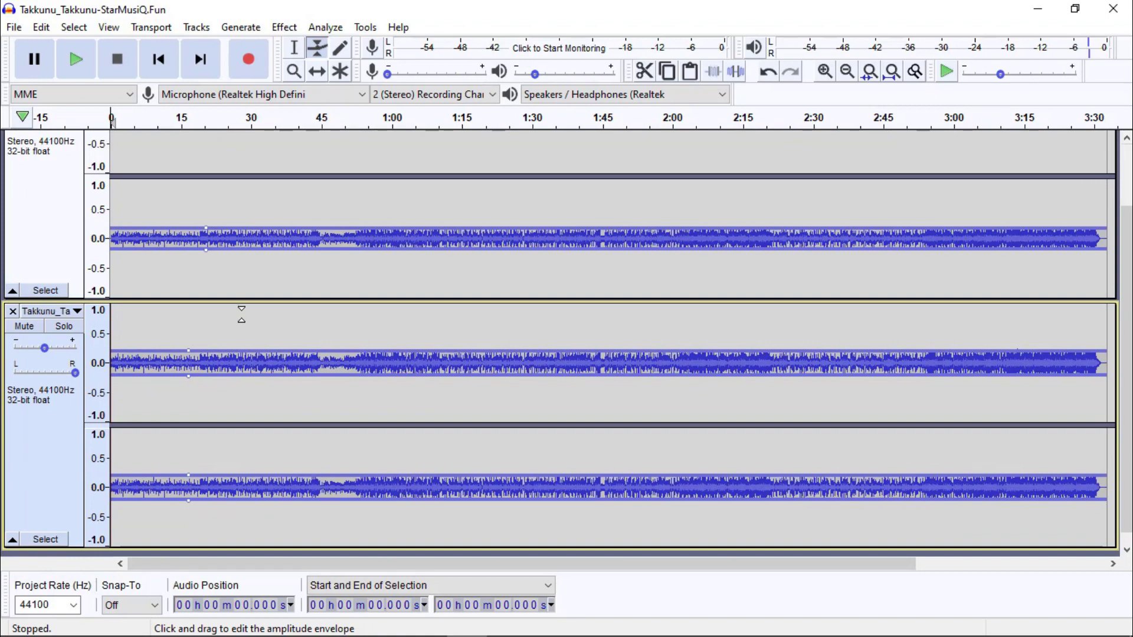
pyautogui.scroll(-1, 242, 301)
pyautogui.scroll(3, 224, 253)
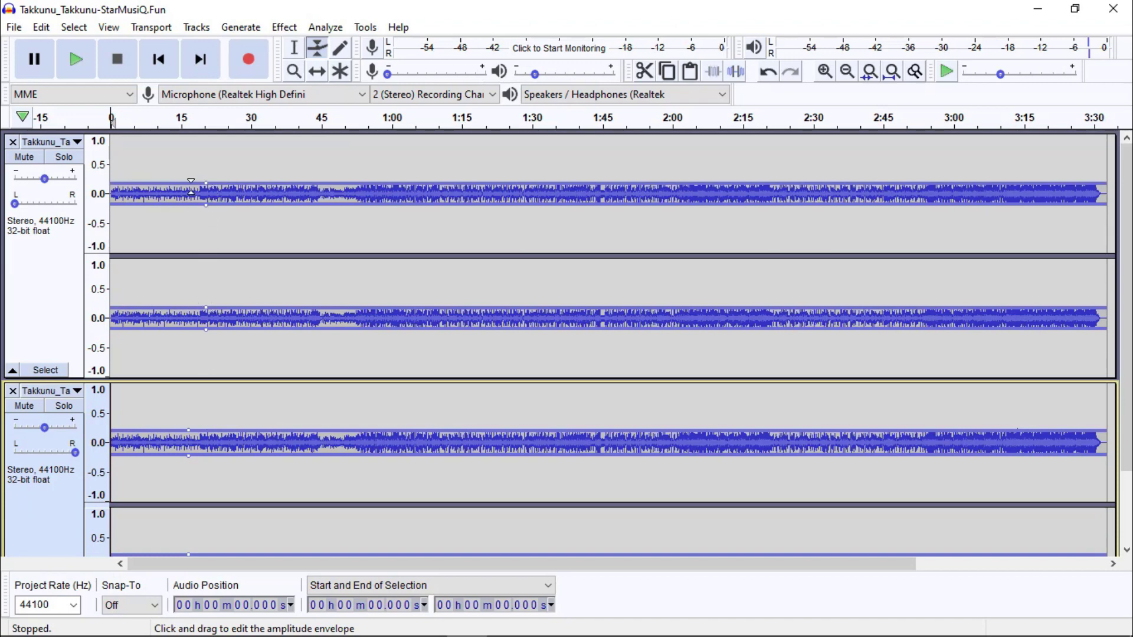
# Crossfade the tracks between about 0:12 and 0:18, upper envelope falling from full to about 0.2 and lower rising to full, and play the result
pyautogui.moveTo(206, 184)
pyautogui.mouseDown()
pyautogui.moveTo(159, 169)
pyautogui.moveTo(157, 129)
pyautogui.moveTo(165, 135)
pyautogui.mouseUp()
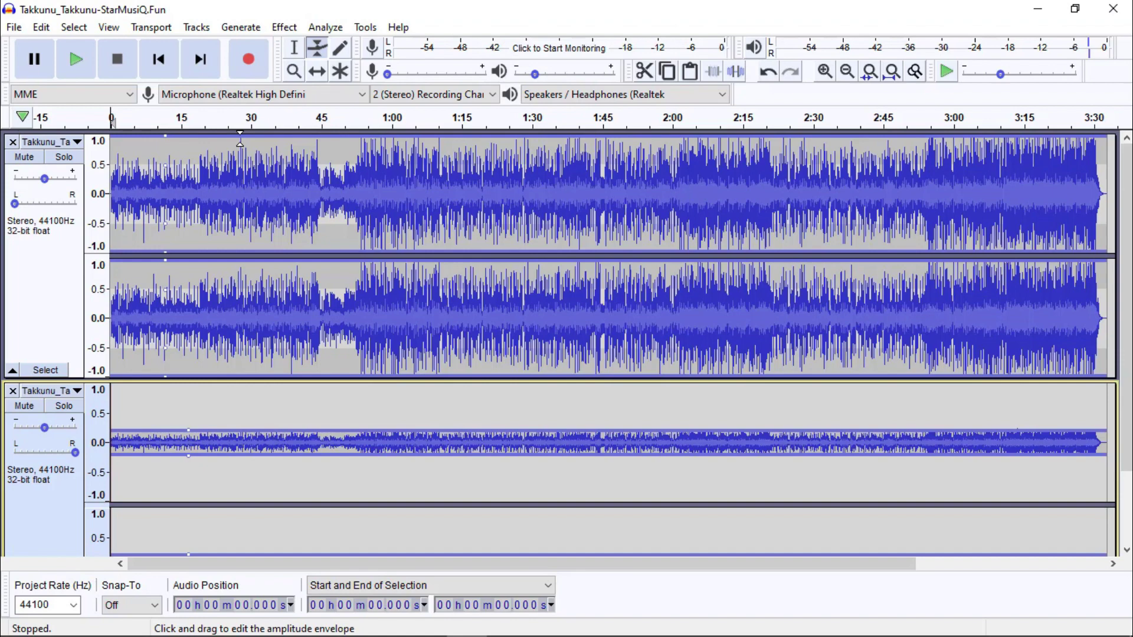
pyautogui.moveTo(240, 139); pyautogui.dragTo(195, 180)
pyautogui.scroll(-3, 207, 307)
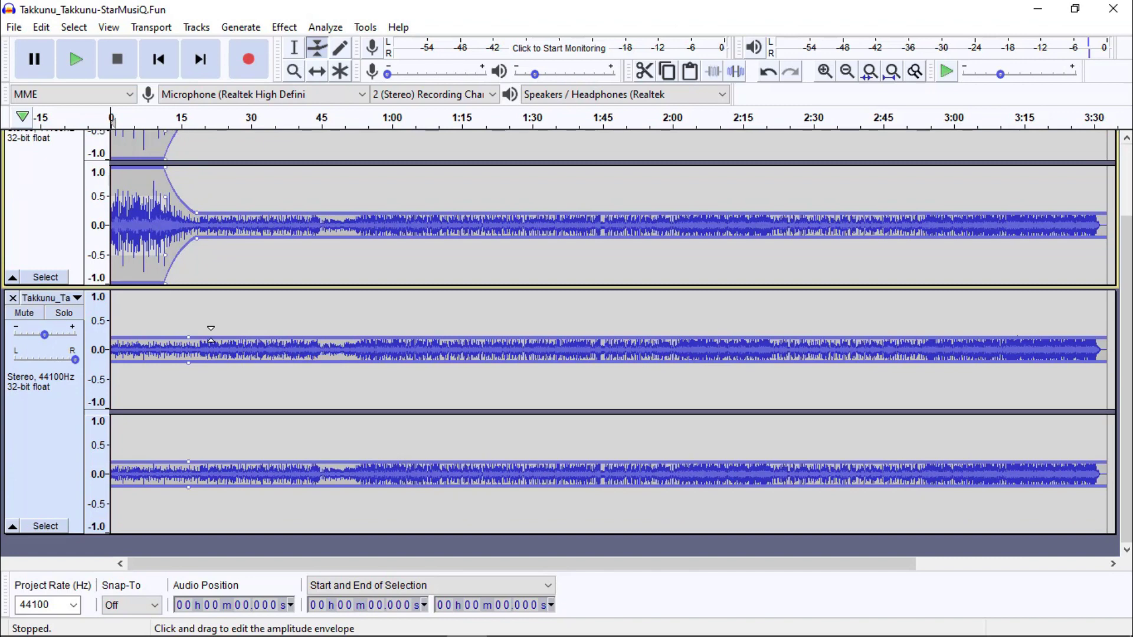
pyautogui.moveTo(190, 336); pyautogui.dragTo(162, 330)
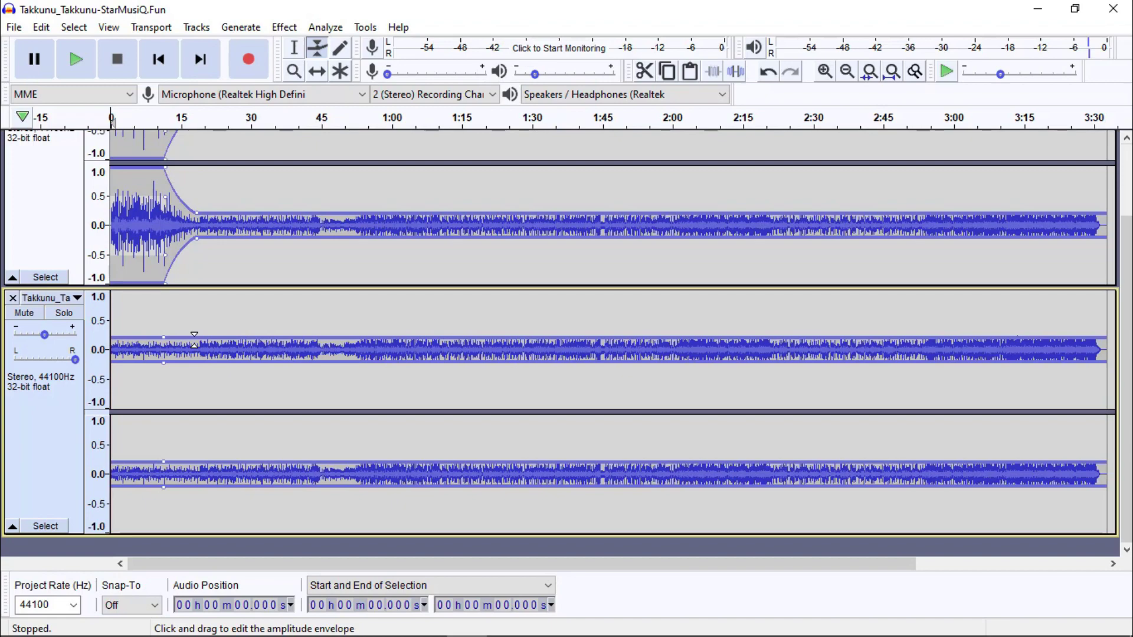
pyautogui.moveTo(194, 340); pyautogui.dragTo(193, 285)
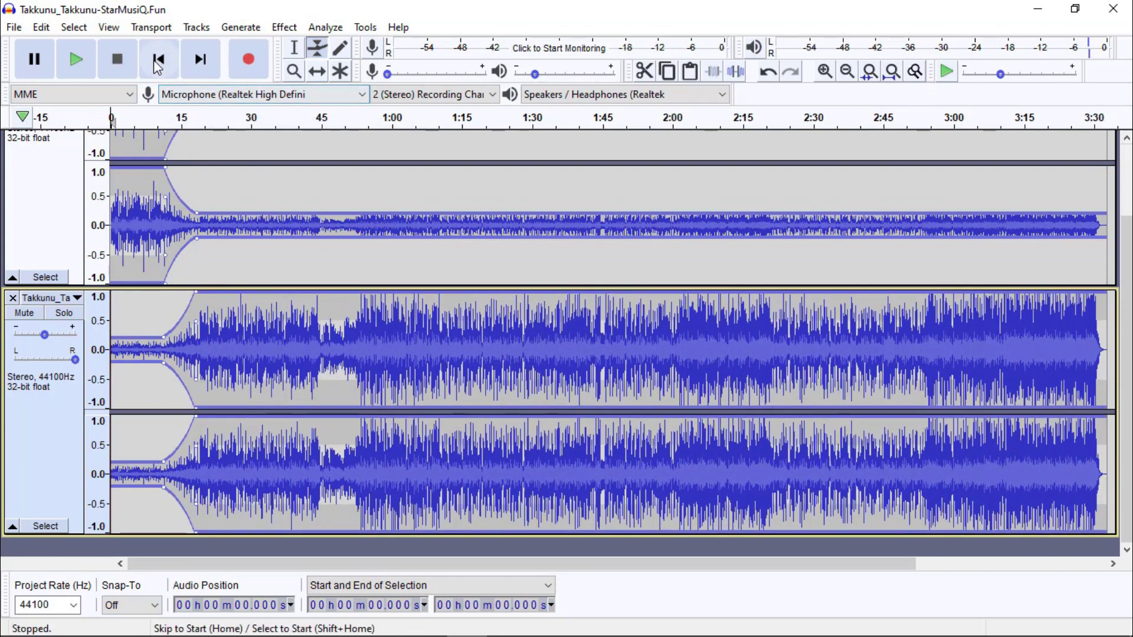
pyautogui.press('space')
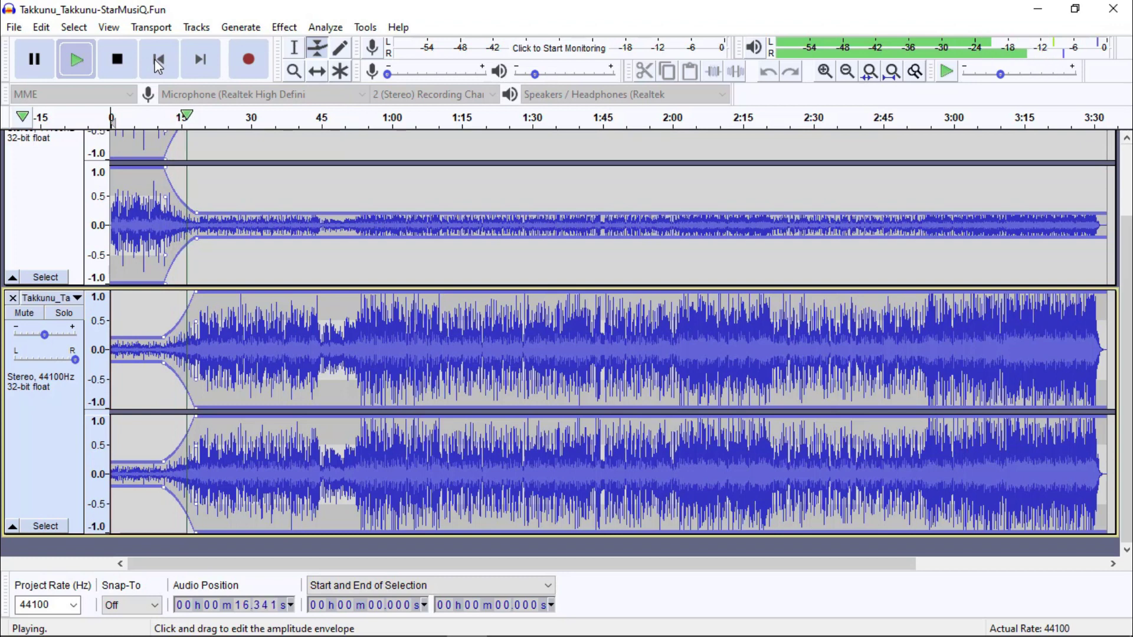
pyautogui.click(158, 62)
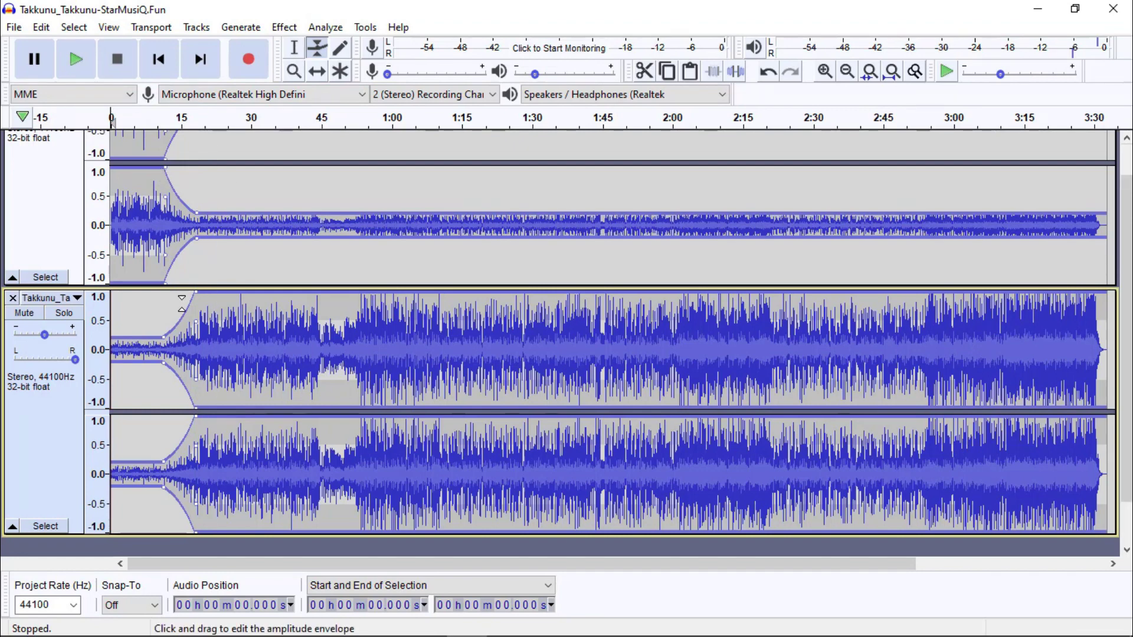
# Move the crossfade's envelope points on both tracks earlier, to about 0:04 for the start and about 0:10 for the end
pyautogui.scroll(3, 182, 303)
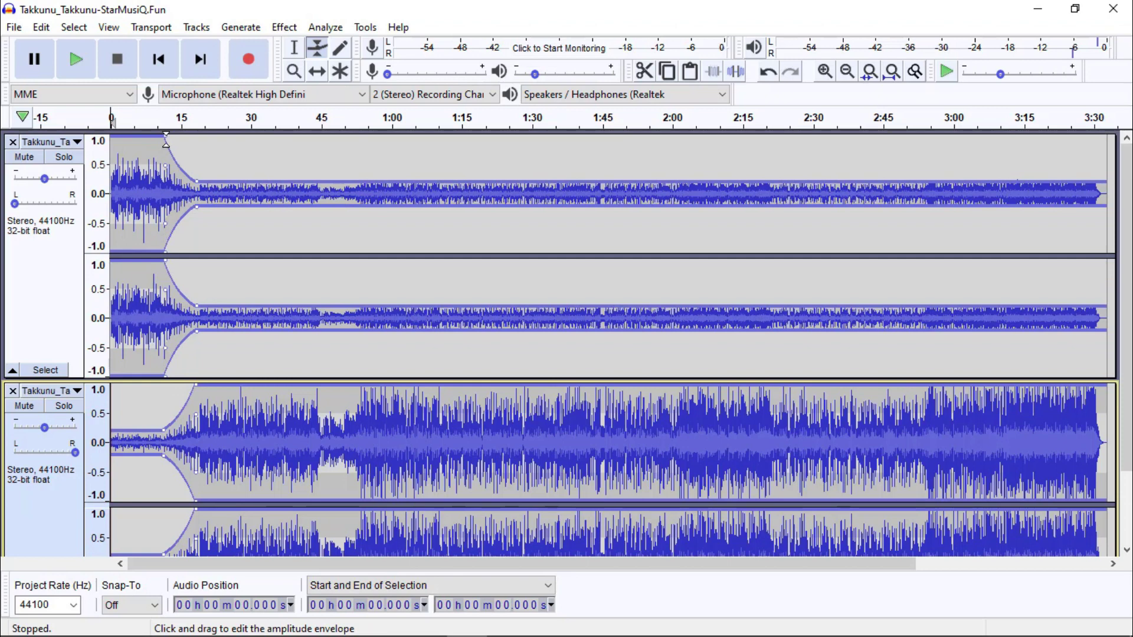
pyautogui.moveTo(166, 140); pyautogui.dragTo(129, 136)
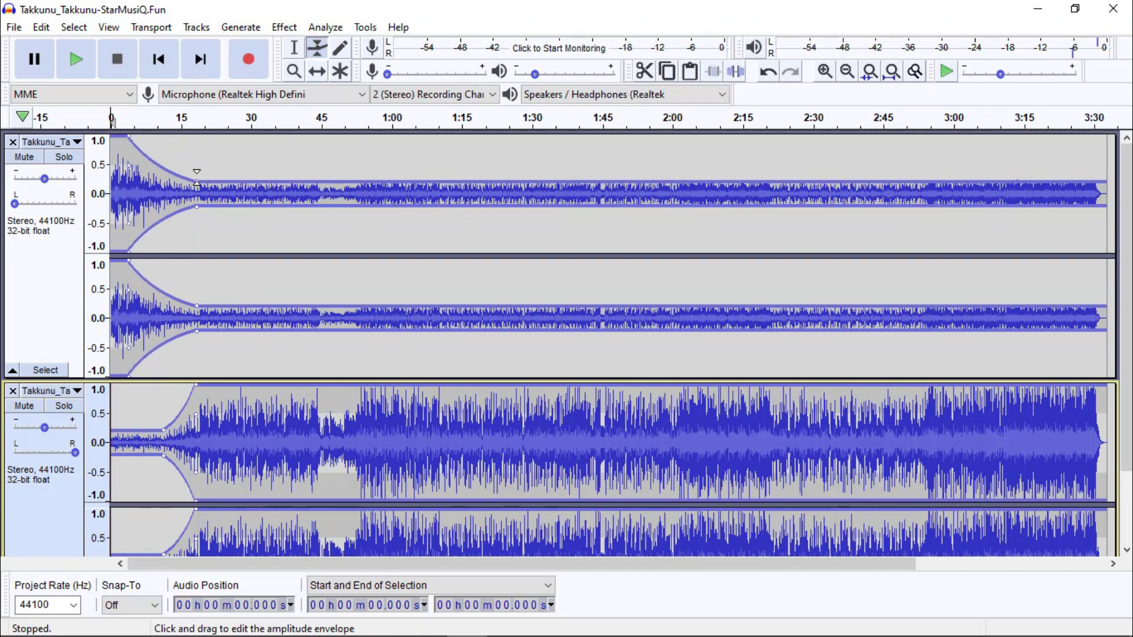
pyautogui.moveTo(198, 183); pyautogui.dragTo(157, 183)
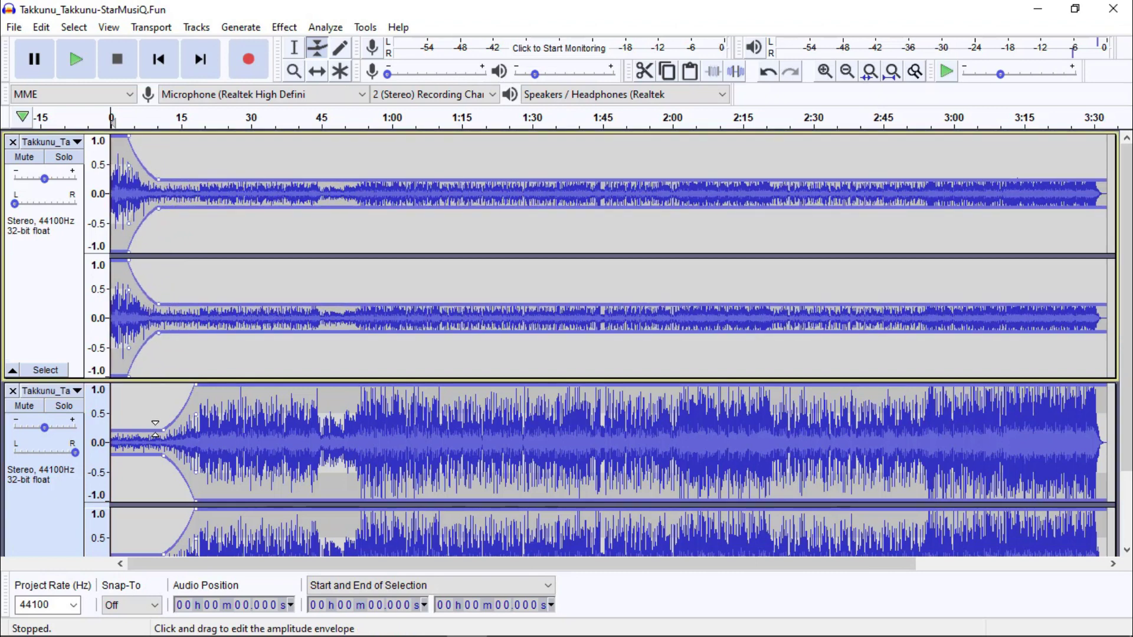
pyautogui.moveTo(160, 430); pyautogui.dragTo(128, 428)
pyautogui.scroll(-3, 129, 427)
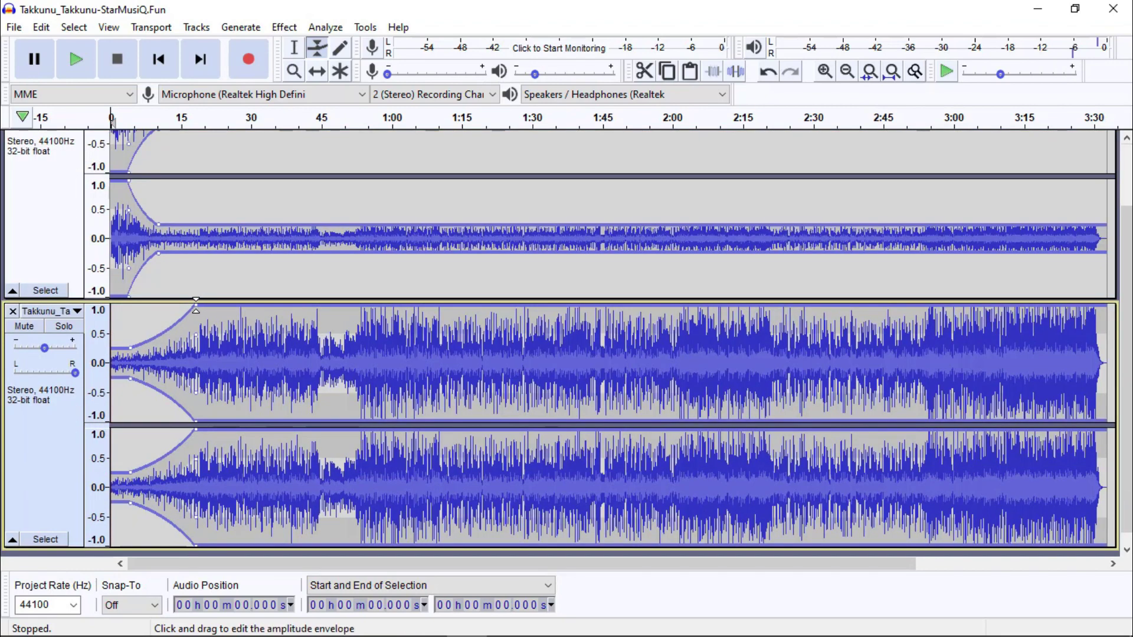
pyautogui.moveTo(196, 306); pyautogui.dragTo(156, 318)
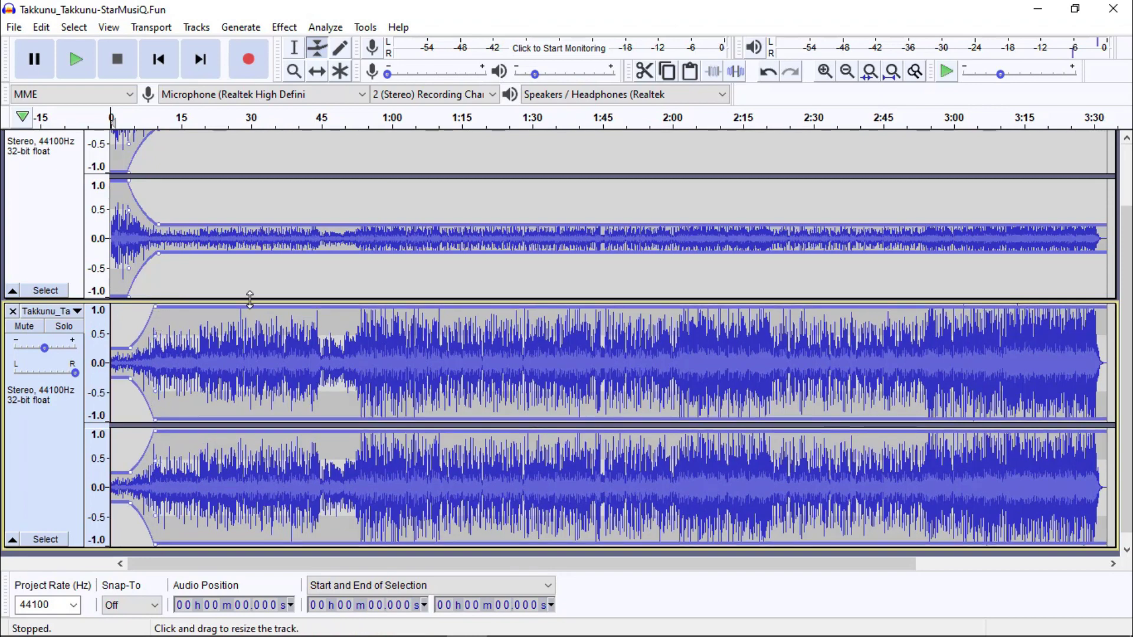
# Reduce the display height of both tracks so that both fit completely in the project window
pyautogui.moveTo(248, 296); pyautogui.dragTo(249, 272)
pyautogui.scroll(3, 248, 272)
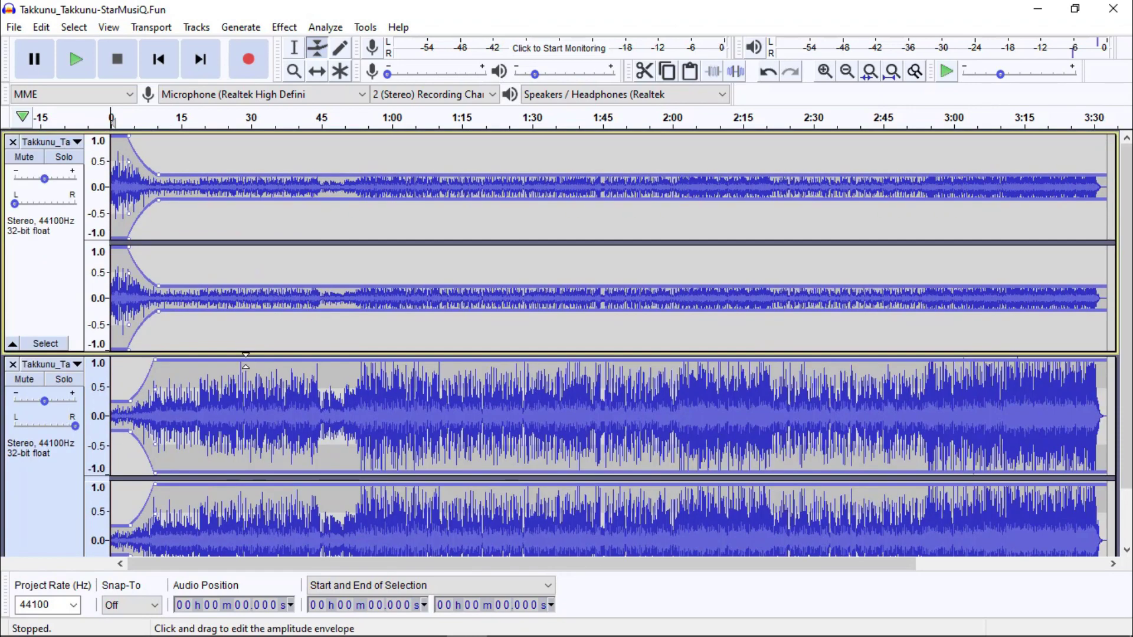
pyautogui.moveTo(240, 354); pyautogui.dragTo(238, 257)
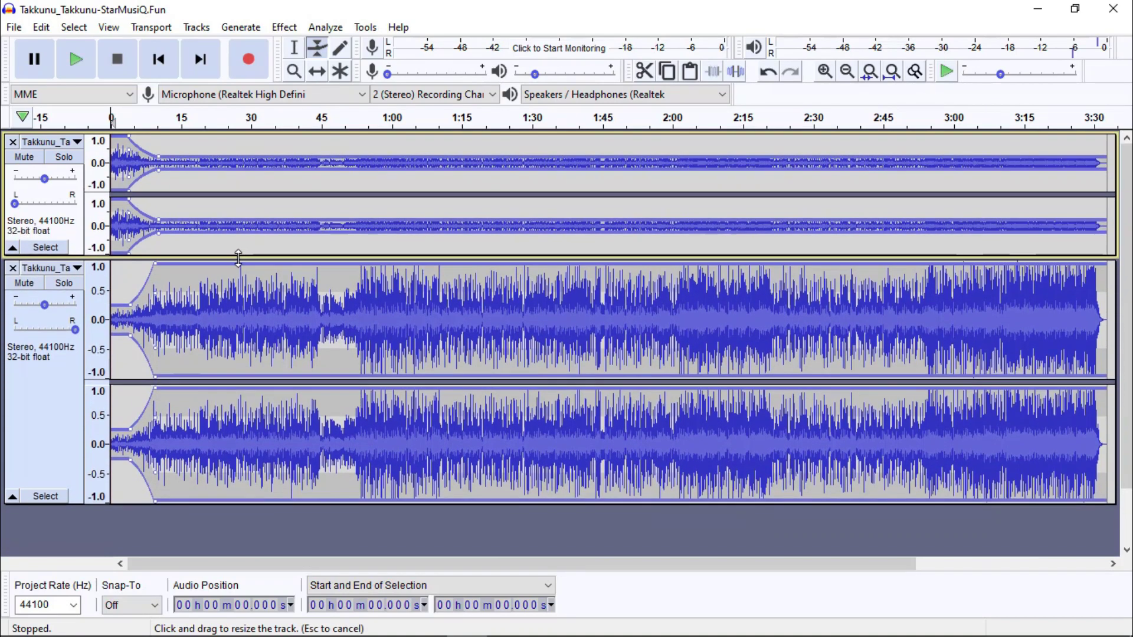
pyautogui.click(255, 500)
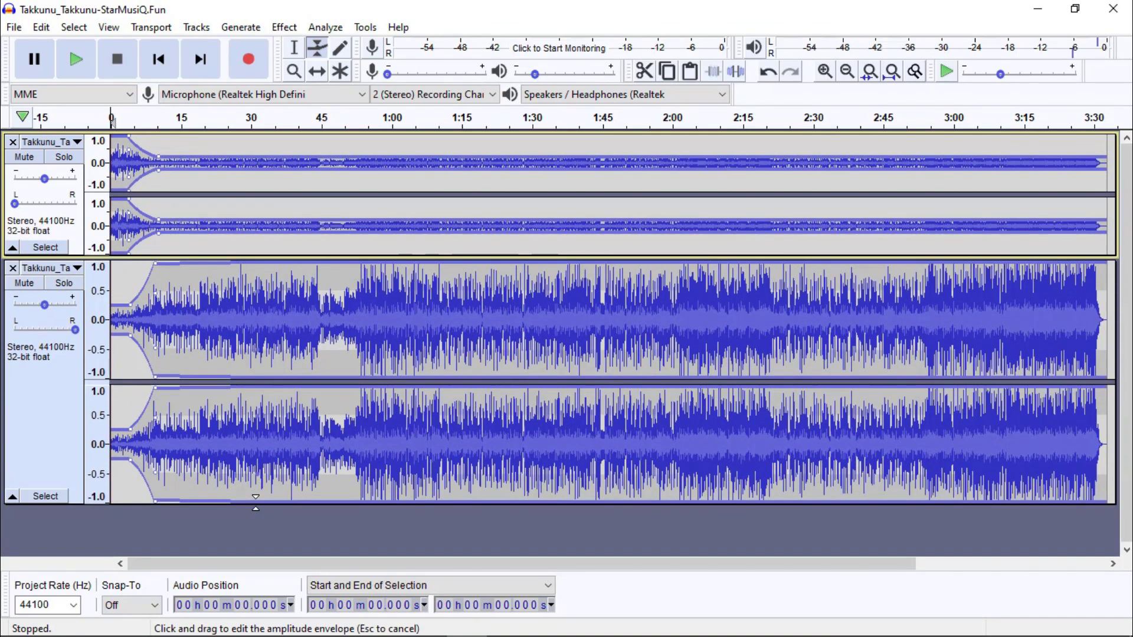
pyautogui.moveTo(250, 506); pyautogui.dragTo(242, 387)
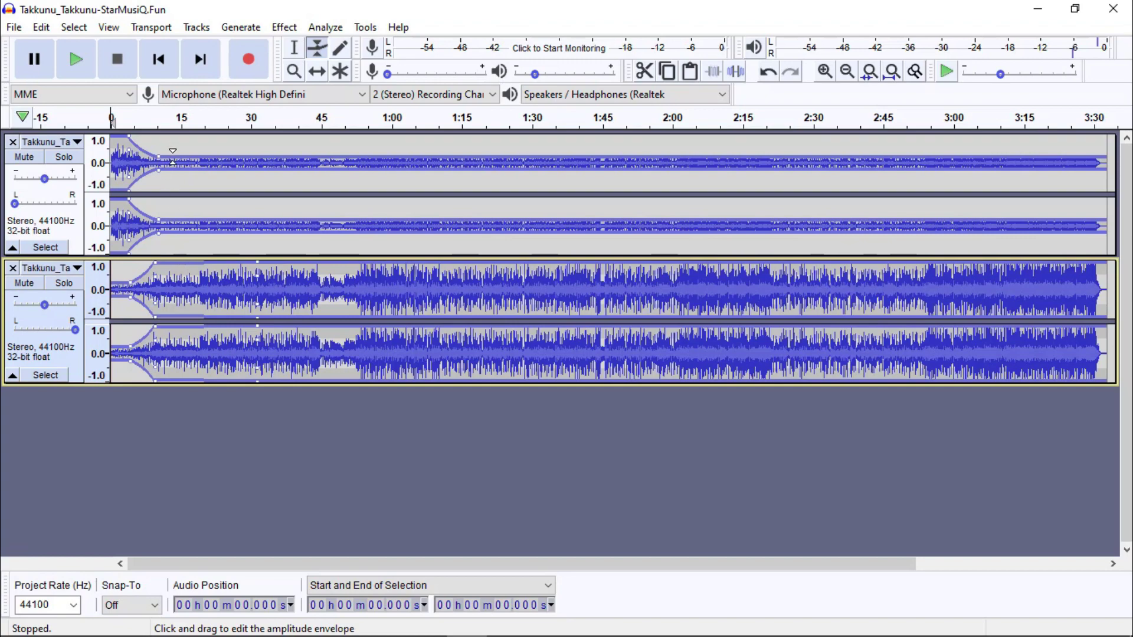
# Raise the upper track's envelope back to full by about 0:16 and lower the other track's to about 0.2 by about 0:17
pyautogui.moveTo(173, 156); pyautogui.dragTo(235, 142)
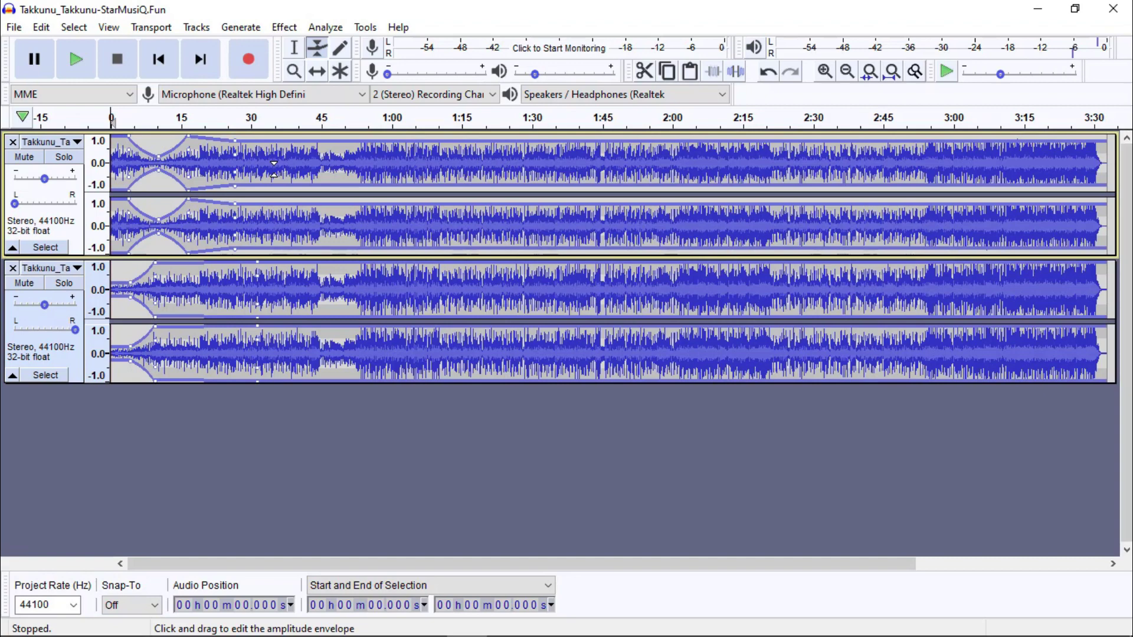
pyautogui.hotkey('ctrl', 'z')
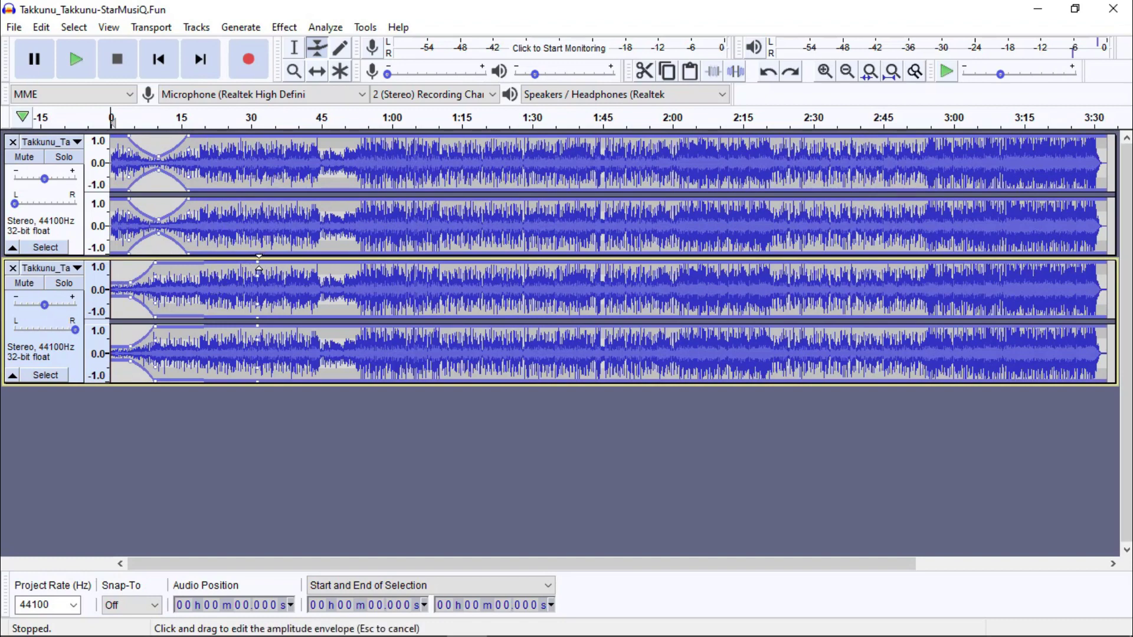
pyautogui.moveTo(259, 263); pyautogui.dragTo(188, 279)
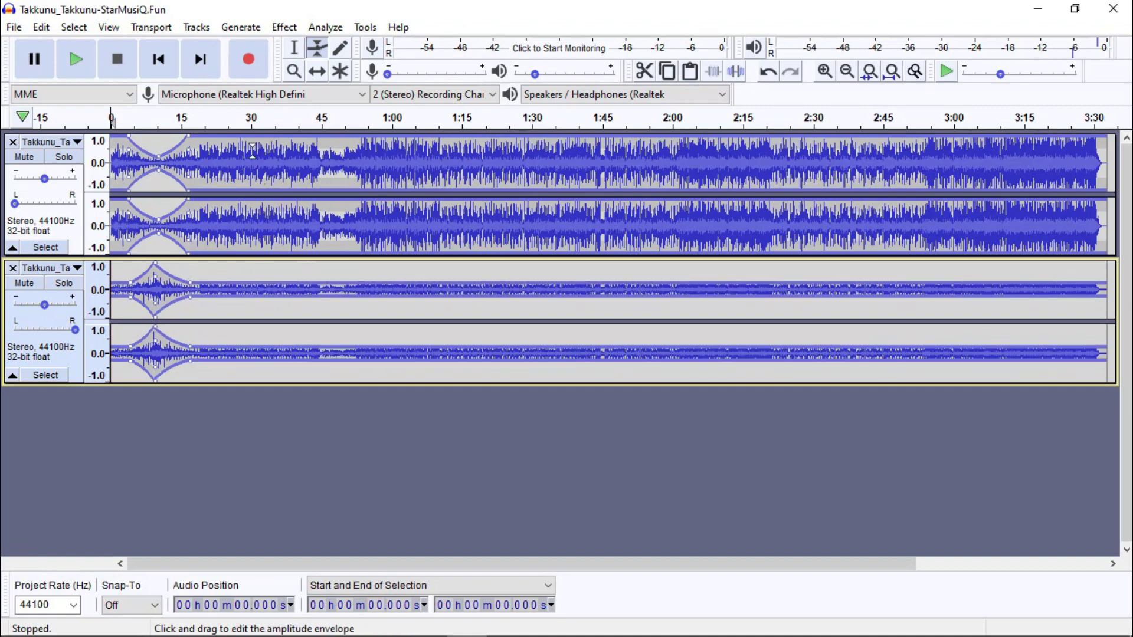
# Continue the alternating envelopes, lower track peaking at about 0:24 and 0:38, upper at about 0:30 and 0:45, and play the result
pyautogui.moveTo(209, 282); pyautogui.dragTo(220, 260)
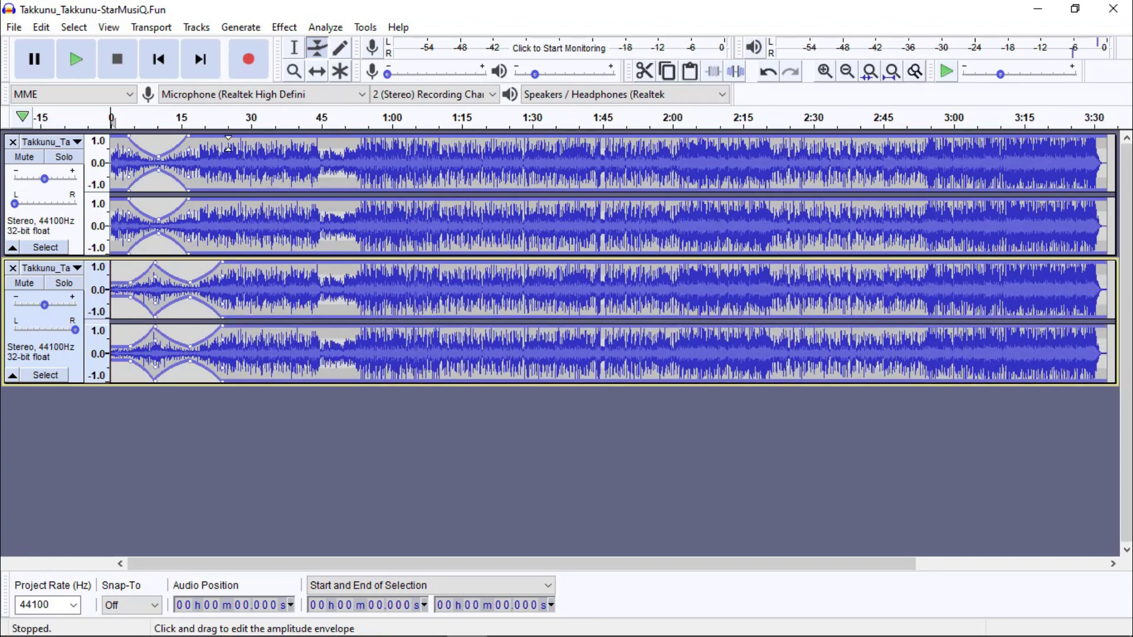
pyautogui.moveTo(229, 142); pyautogui.dragTo(253, 135)
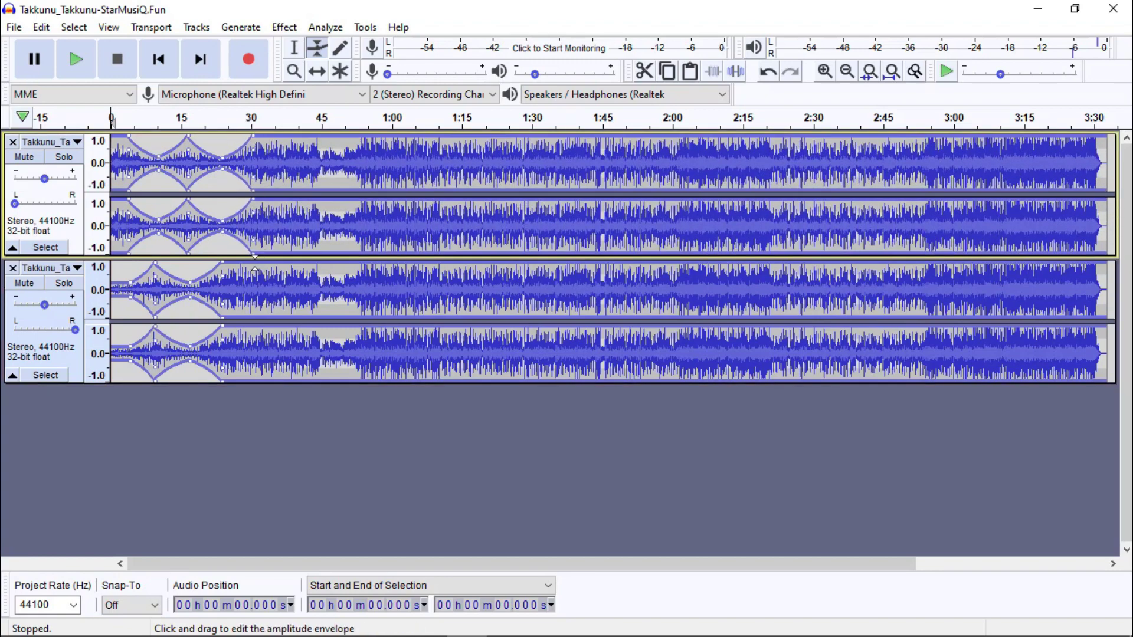
pyautogui.moveTo(255, 270); pyautogui.dragTo(252, 280)
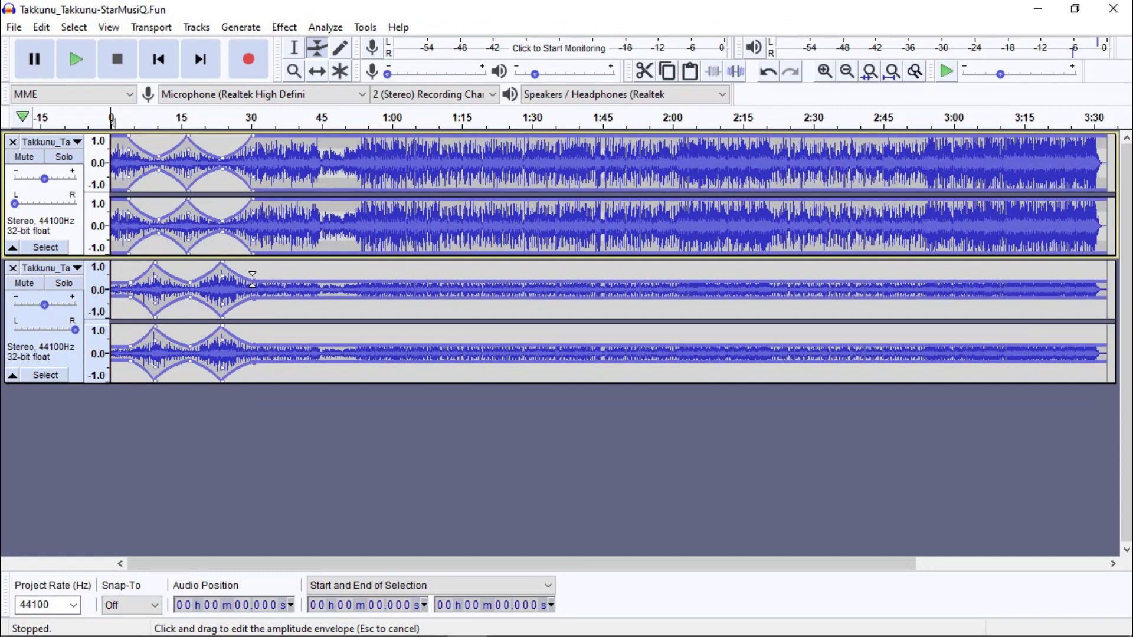
pyautogui.moveTo(253, 281); pyautogui.dragTo(288, 246)
pyautogui.moveTo(295, 199); pyautogui.dragTo(320, 190)
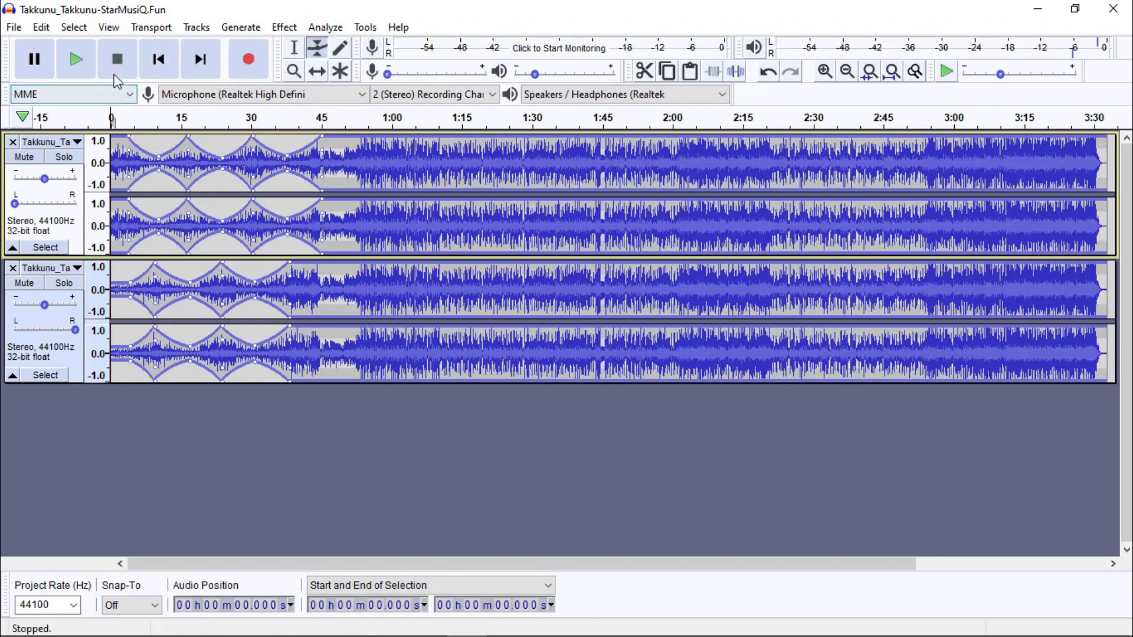
pyautogui.click(131, 121)
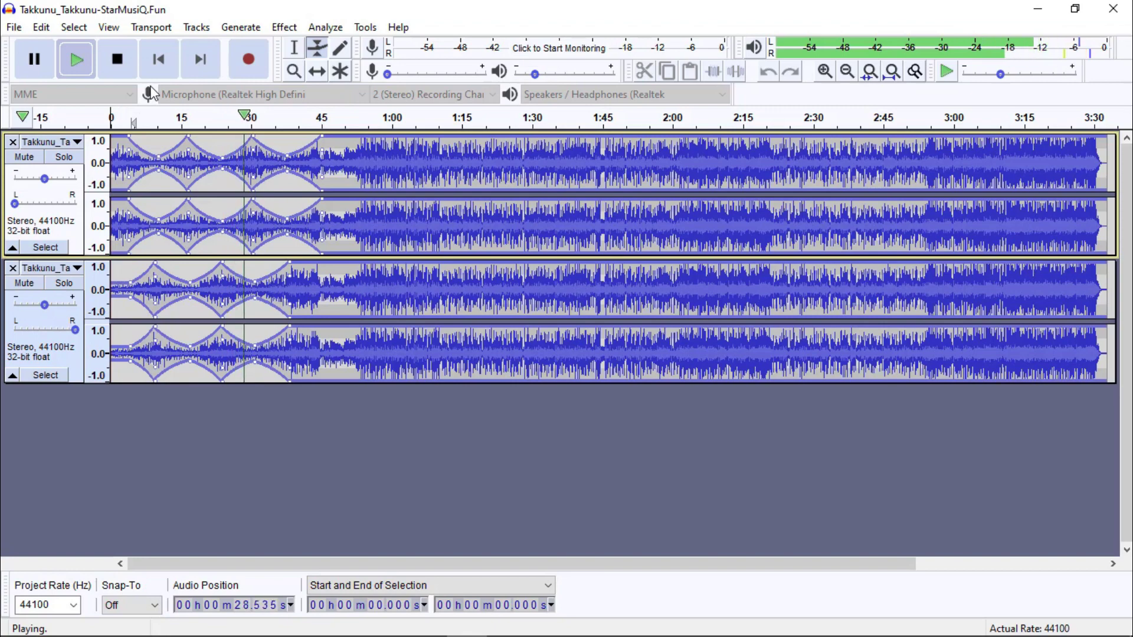
pyautogui.click(117, 59)
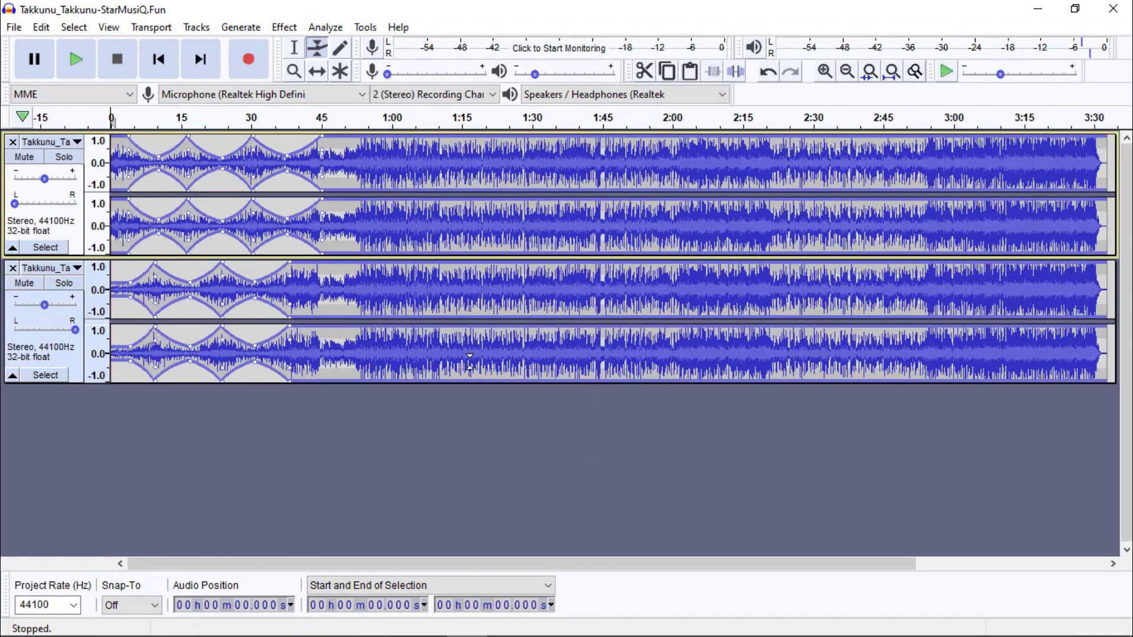
# Delete the audio after about 0:54 from both tracks
pyautogui.hotkey('ctrl', '3')
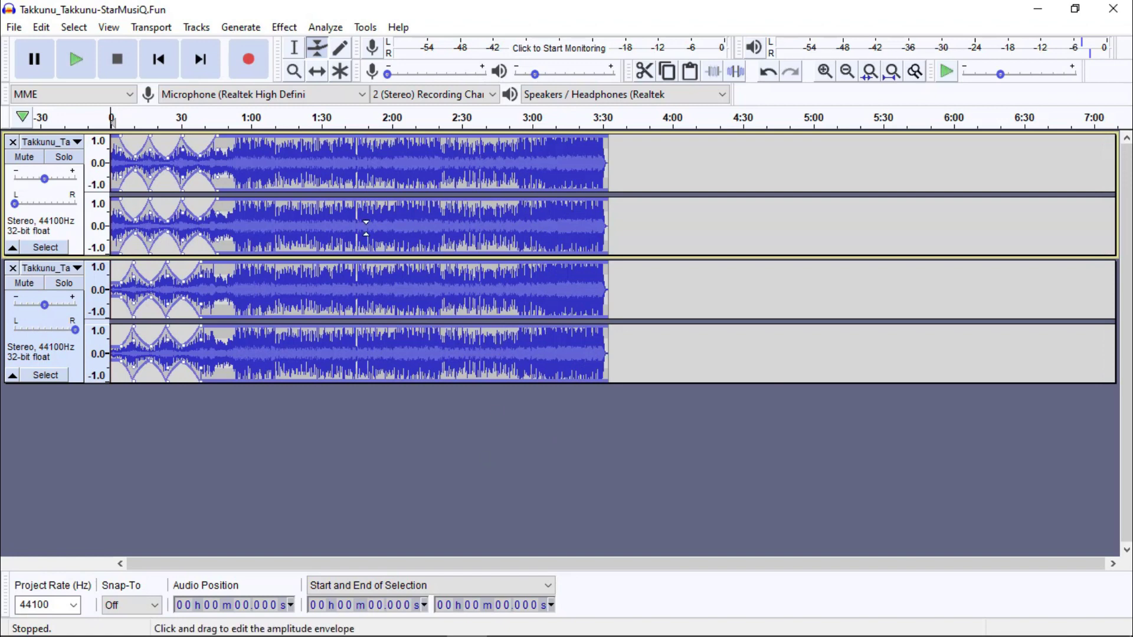
pyautogui.click(295, 53)
pyautogui.moveTo(634, 171); pyautogui.dragTo(235, 188)
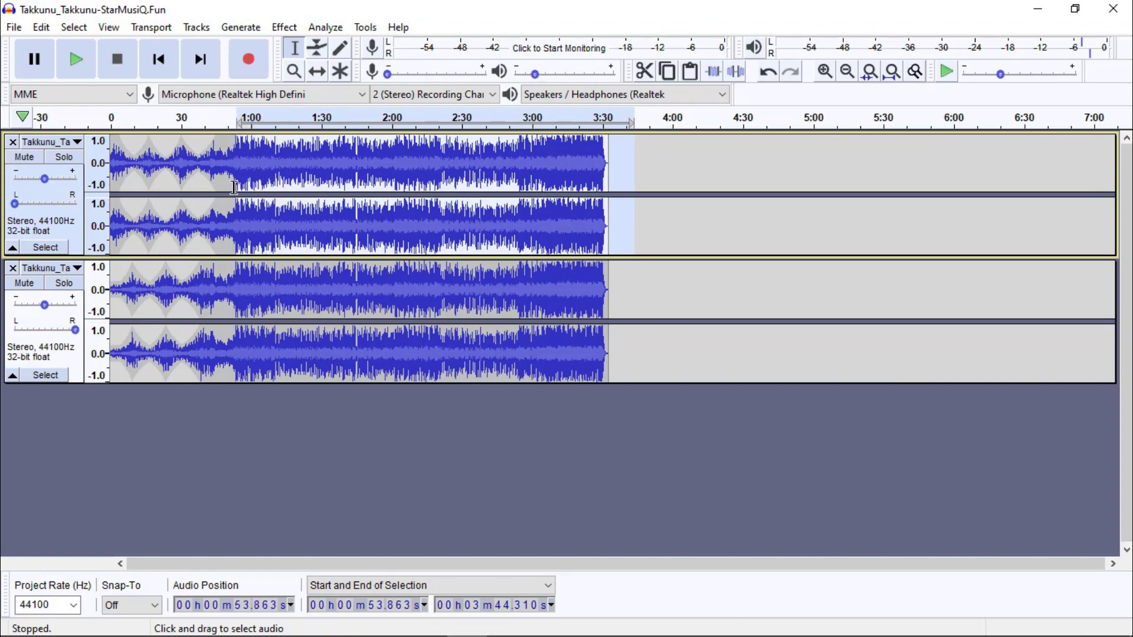
pyautogui.press('Delete')
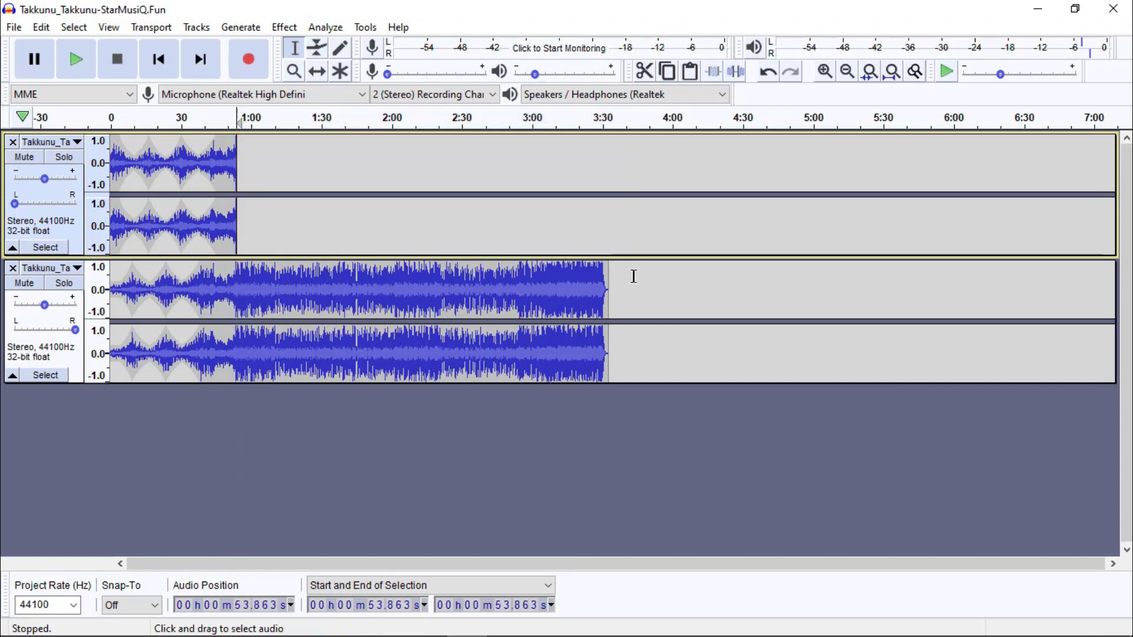
pyautogui.moveTo(634, 278); pyautogui.dragTo(248, 285)
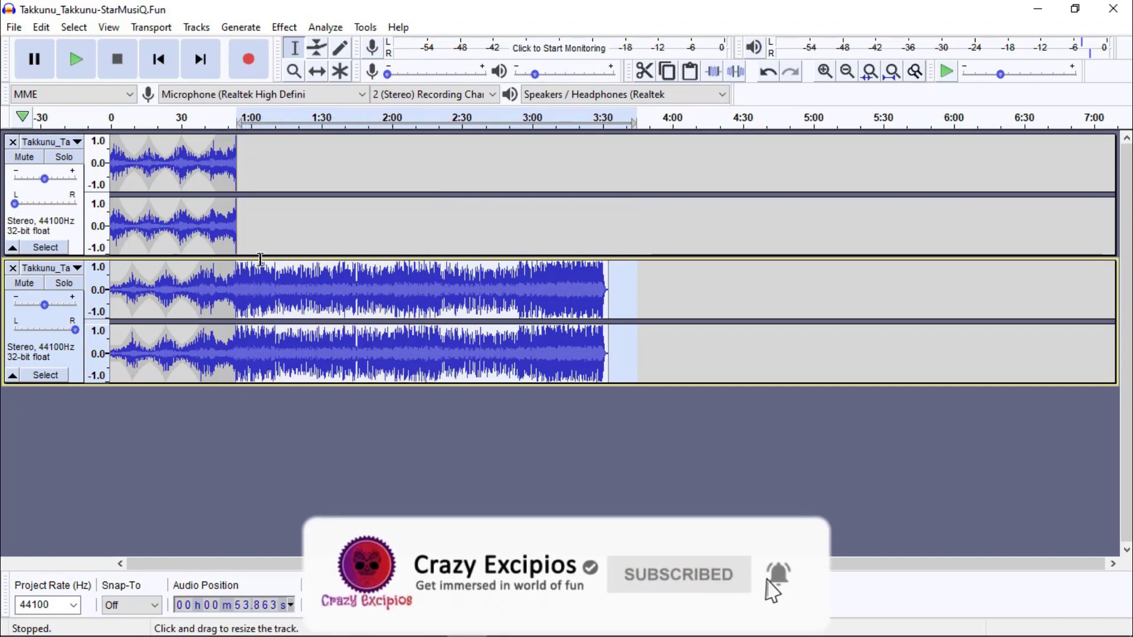
pyautogui.press('Delete')
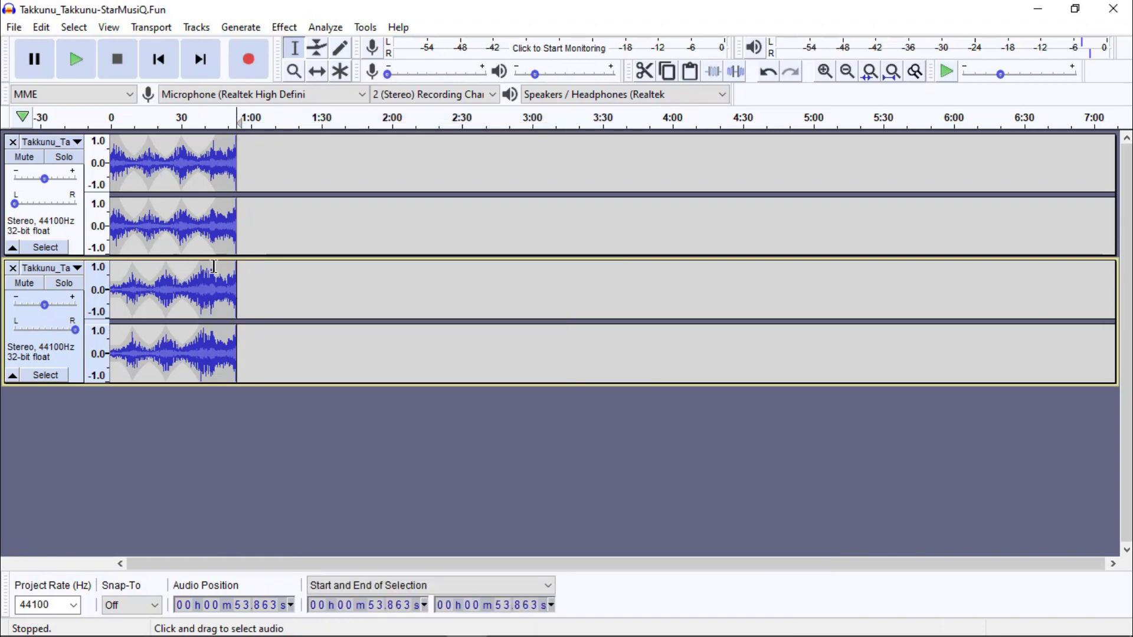
# Apply Reverb to both entire tracks with room size 100%, reverberance 100%, damping 50% and wet and dry gain -1 dB
pyautogui.scroll(3, 144, 258)
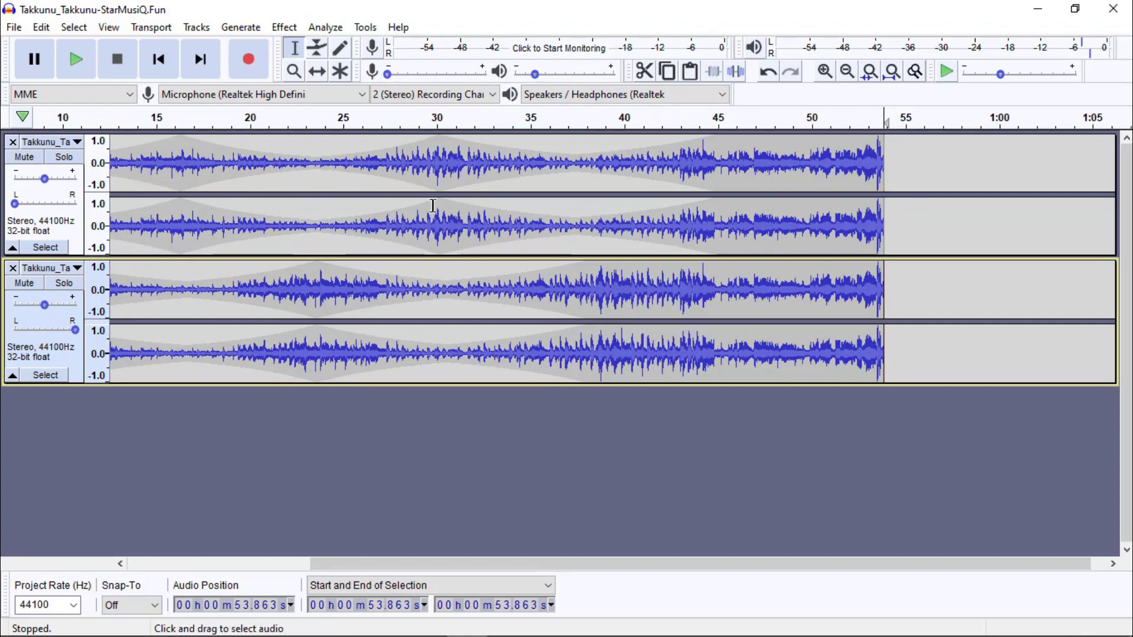
pyautogui.hotkey('ctrl', 'a')
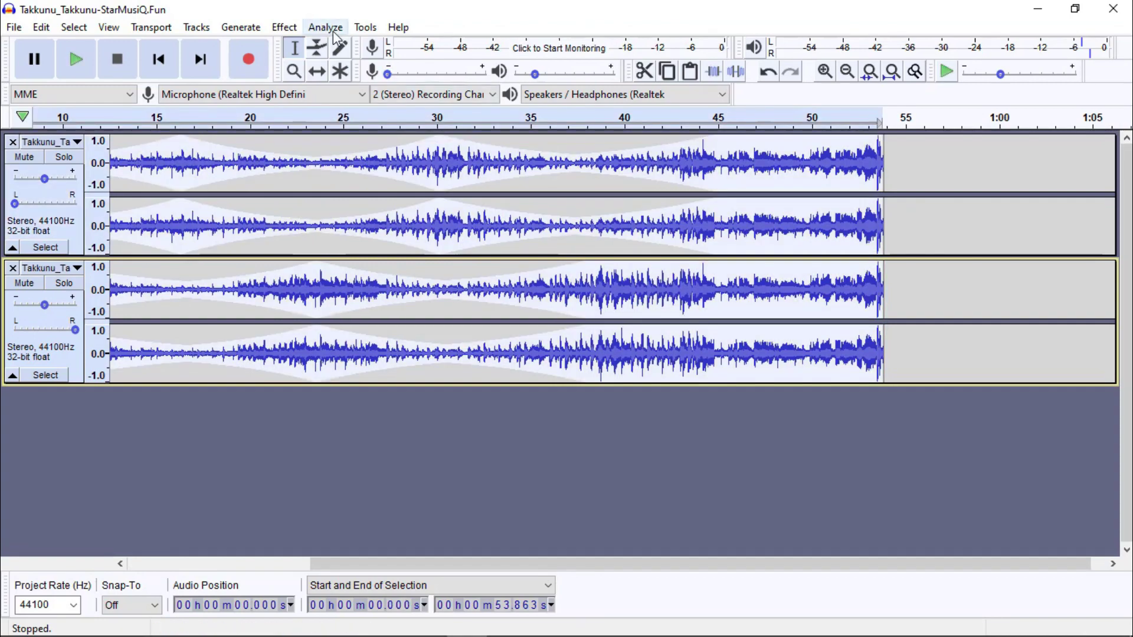
pyautogui.click(286, 31)
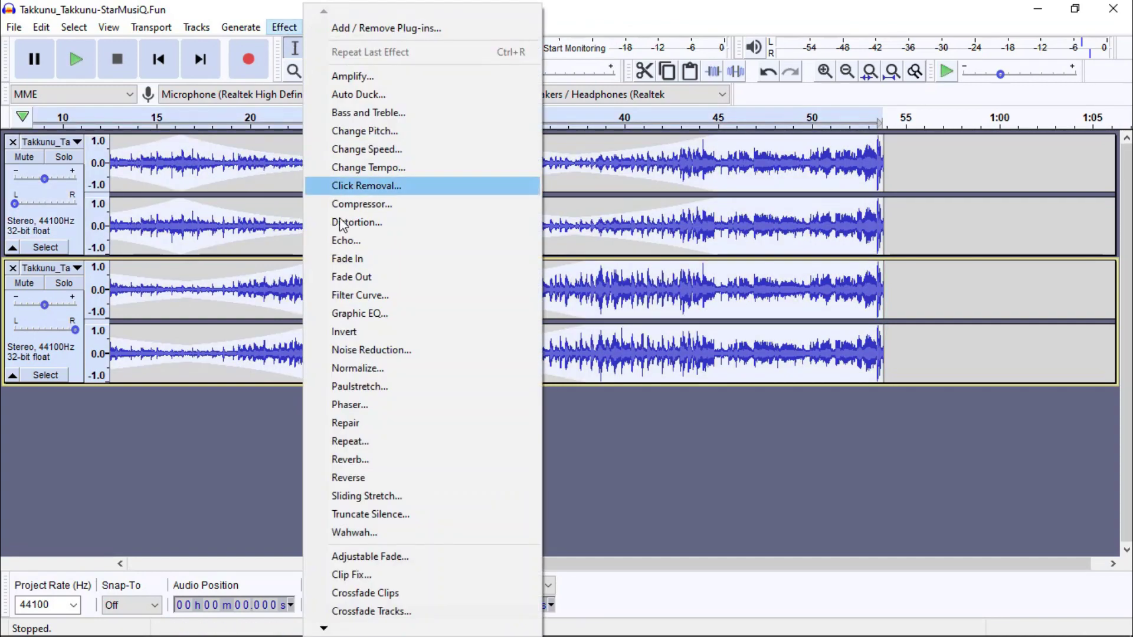
pyautogui.click(365, 461)
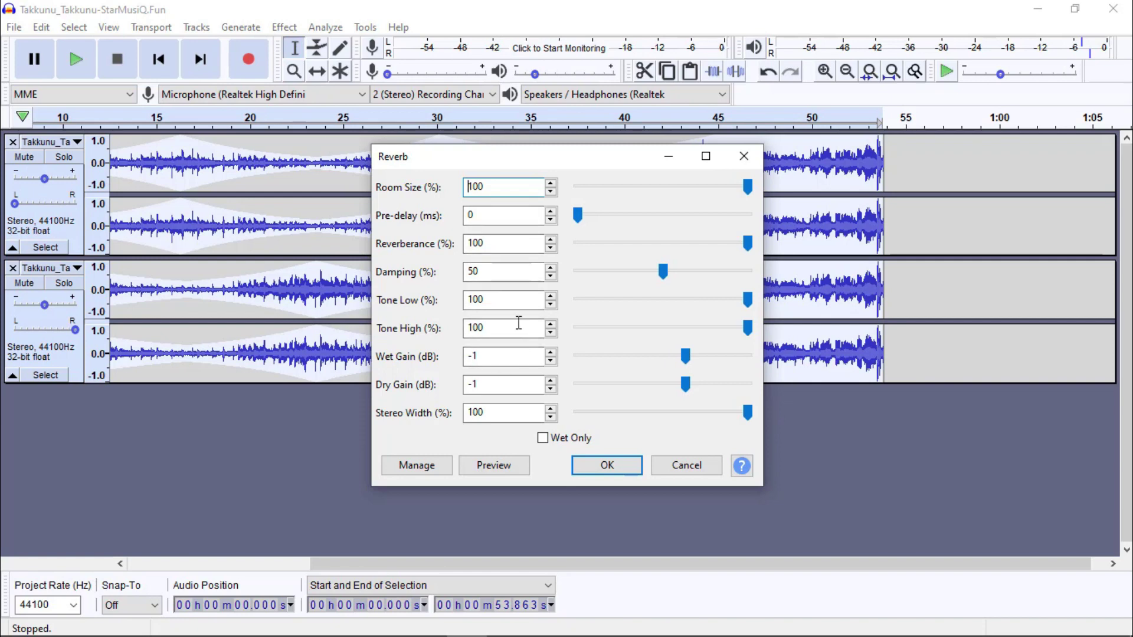
pyautogui.click(602, 467)
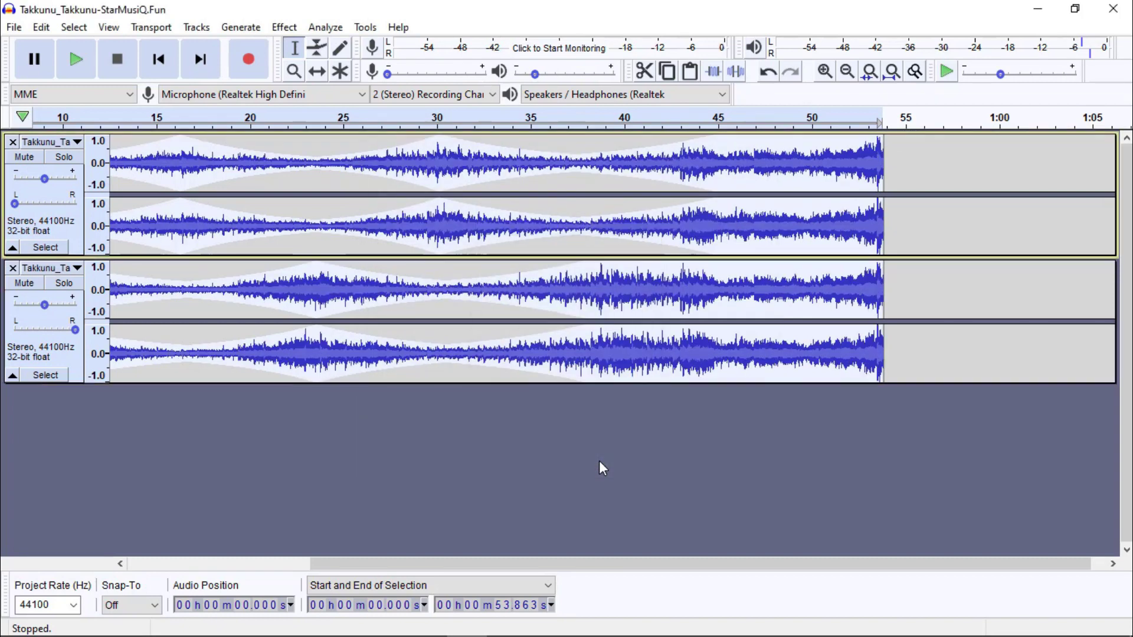
pyautogui.click(384, 426)
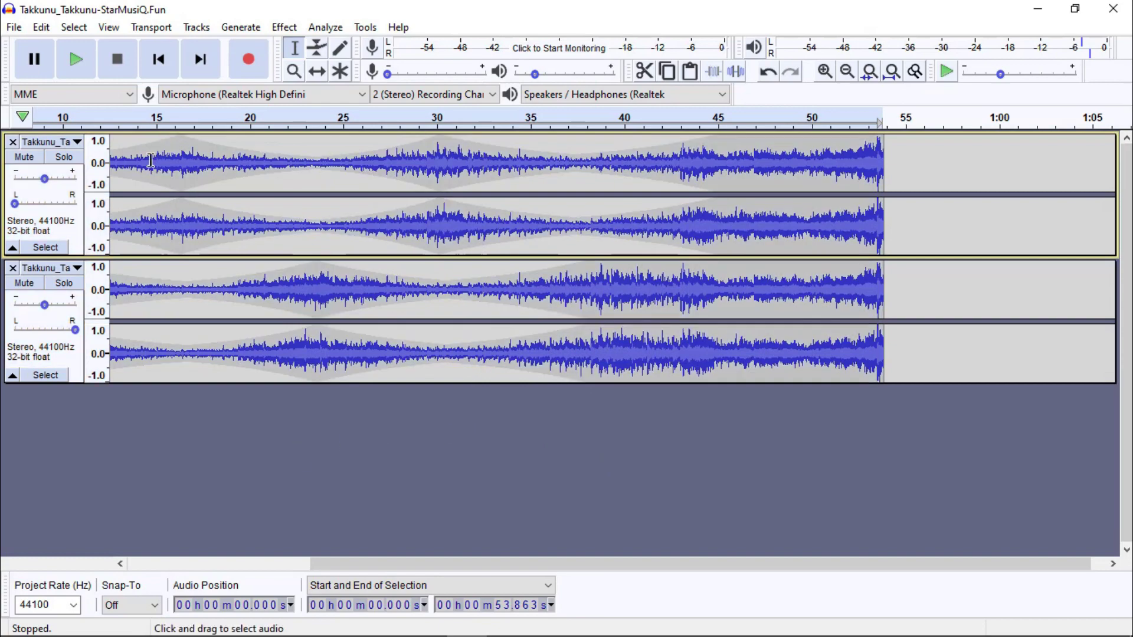
# Play the mix with reverb from the start, and stop playback
pyautogui.click(168, 59)
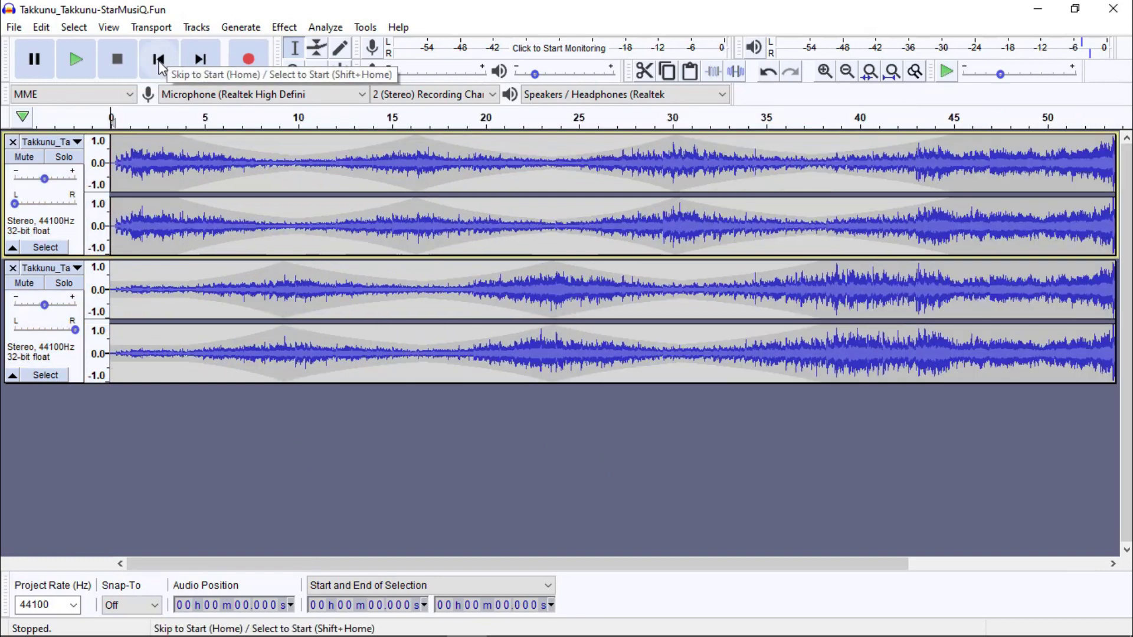
pyautogui.click(157, 61)
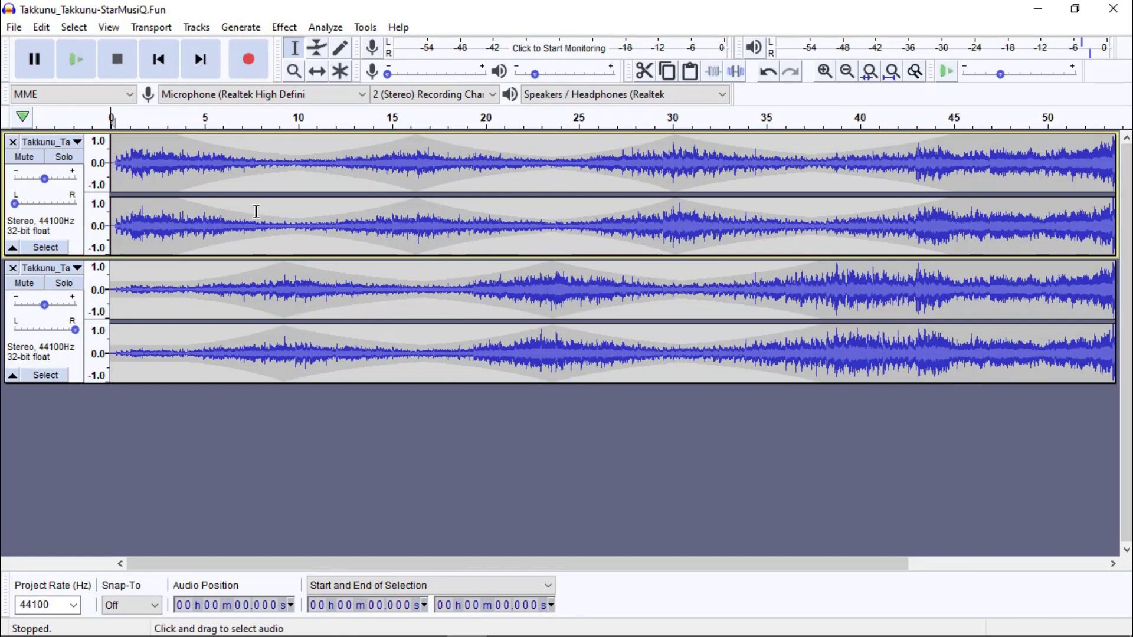
pyautogui.click(72, 59)
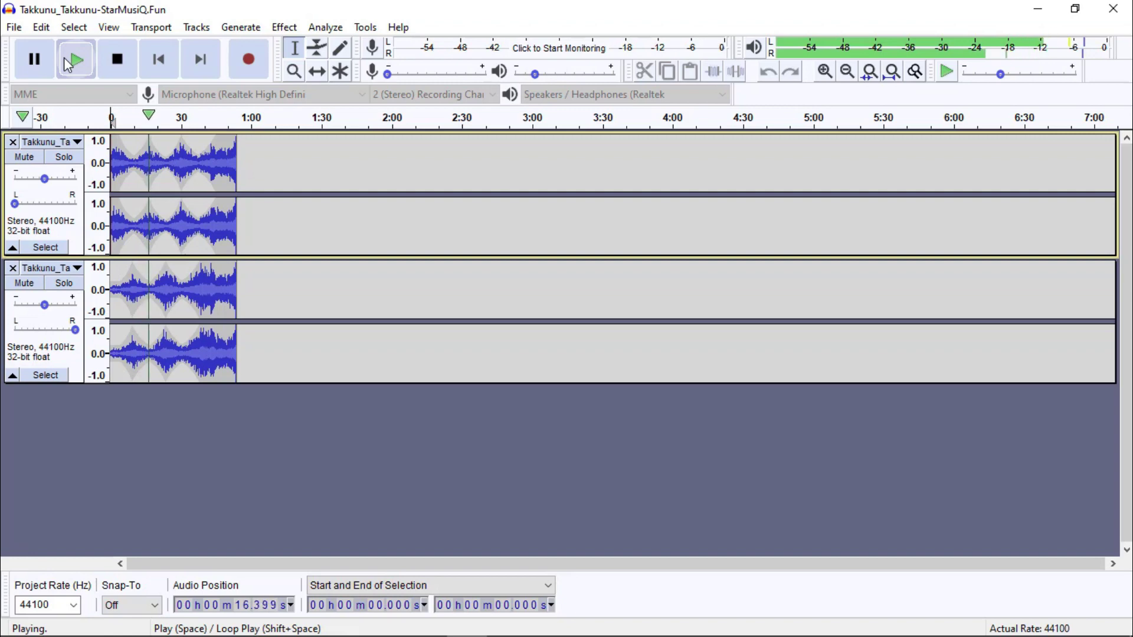
pyautogui.click(68, 64)
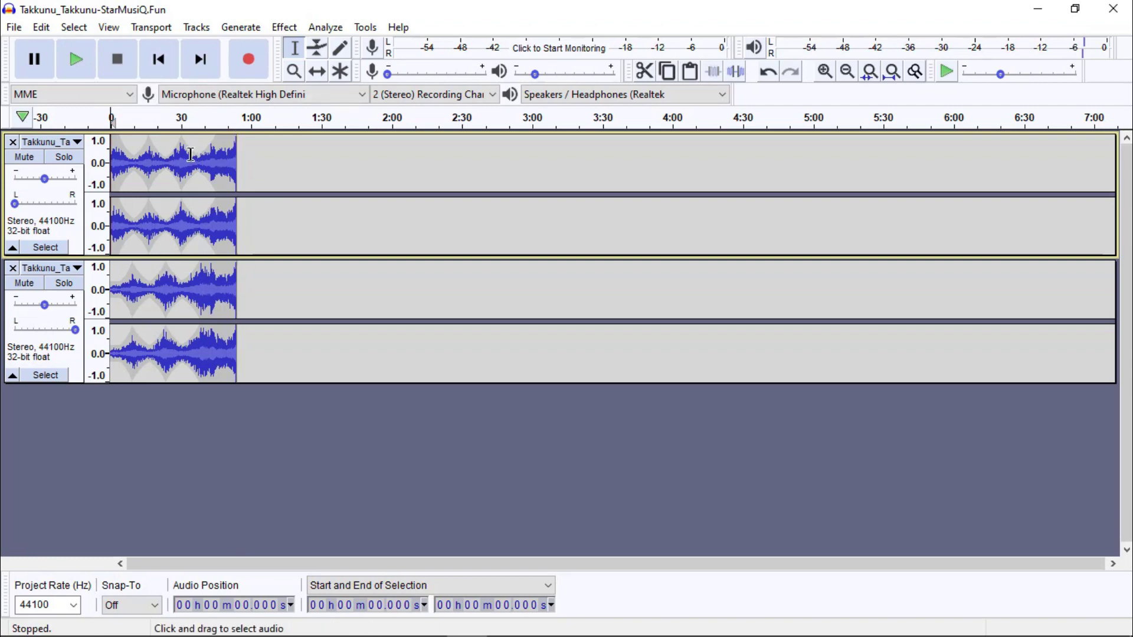
# Start exporting the mix as an MP3 and choose the Desktop folder as the save location
pyautogui.click(14, 28)
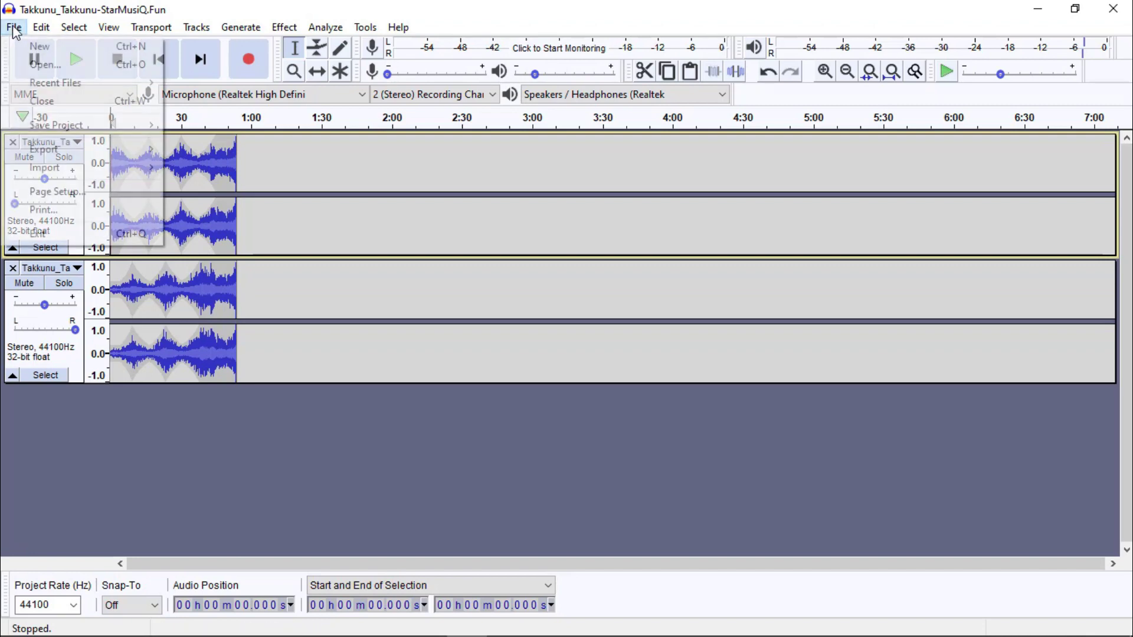
pyautogui.moveTo(115, 152)
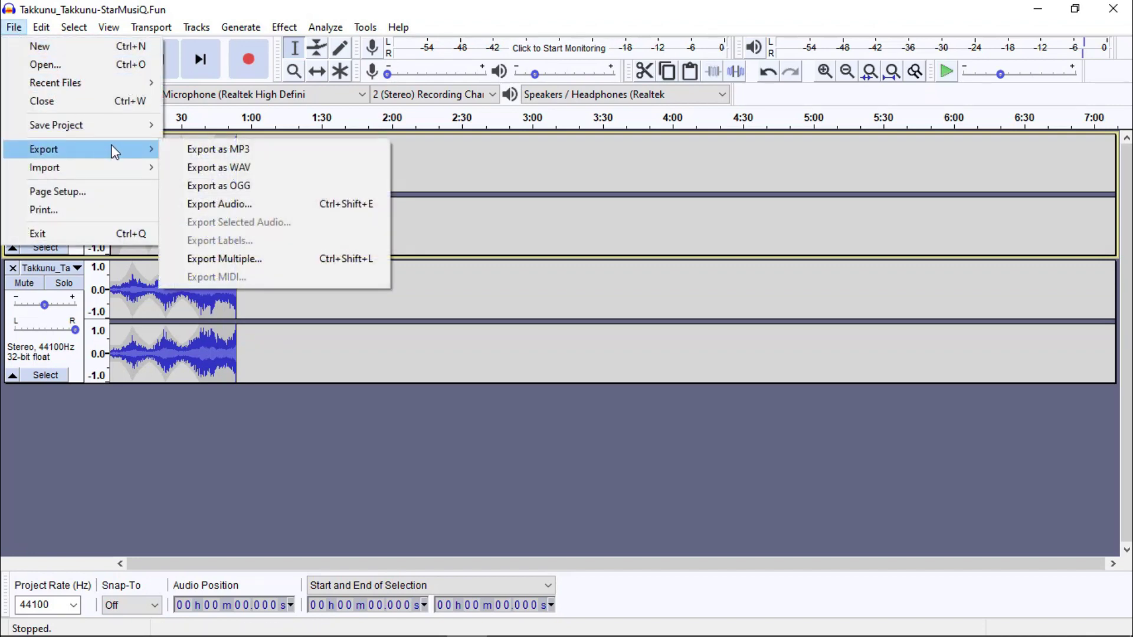
pyautogui.click(202, 154)
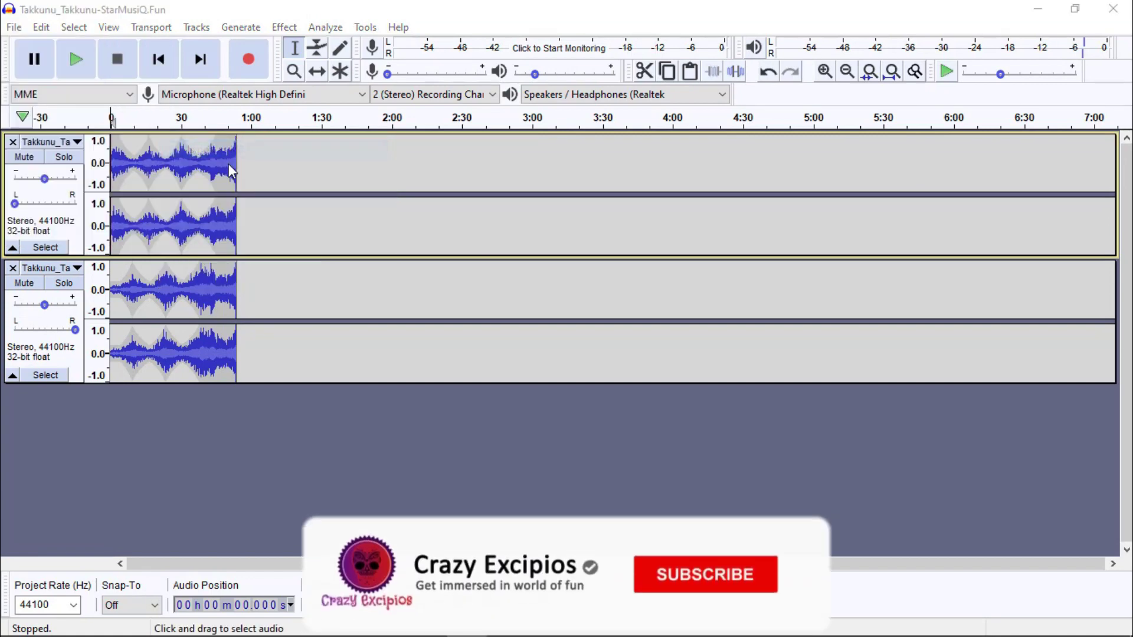
pyautogui.moveTo(202, 51); pyautogui.dragTo(281, 41)
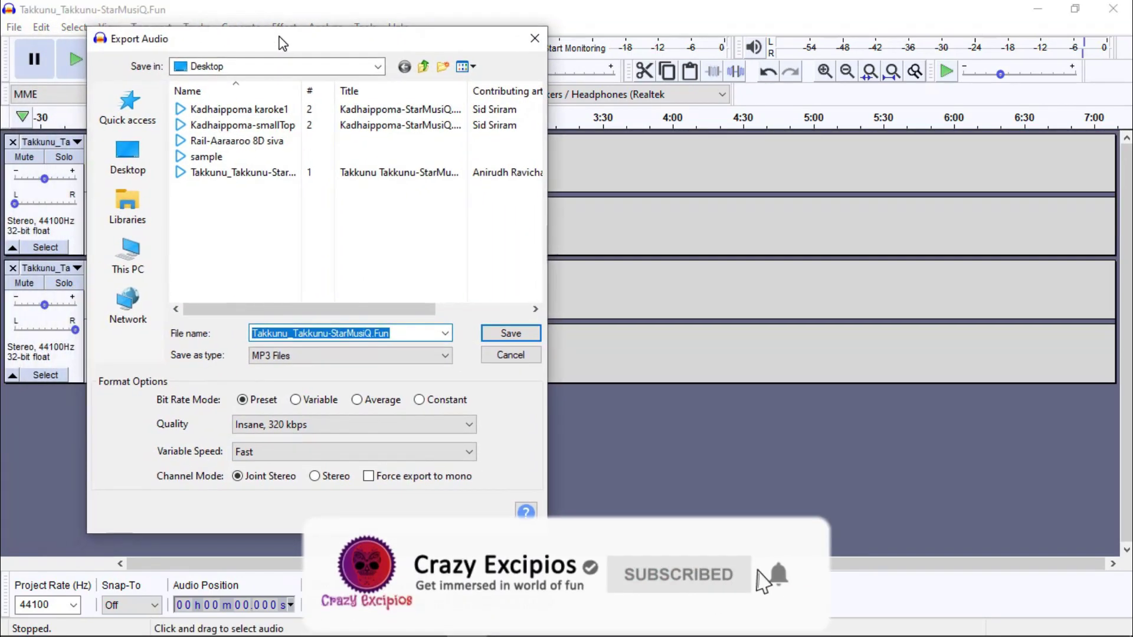
pyautogui.click(126, 154)
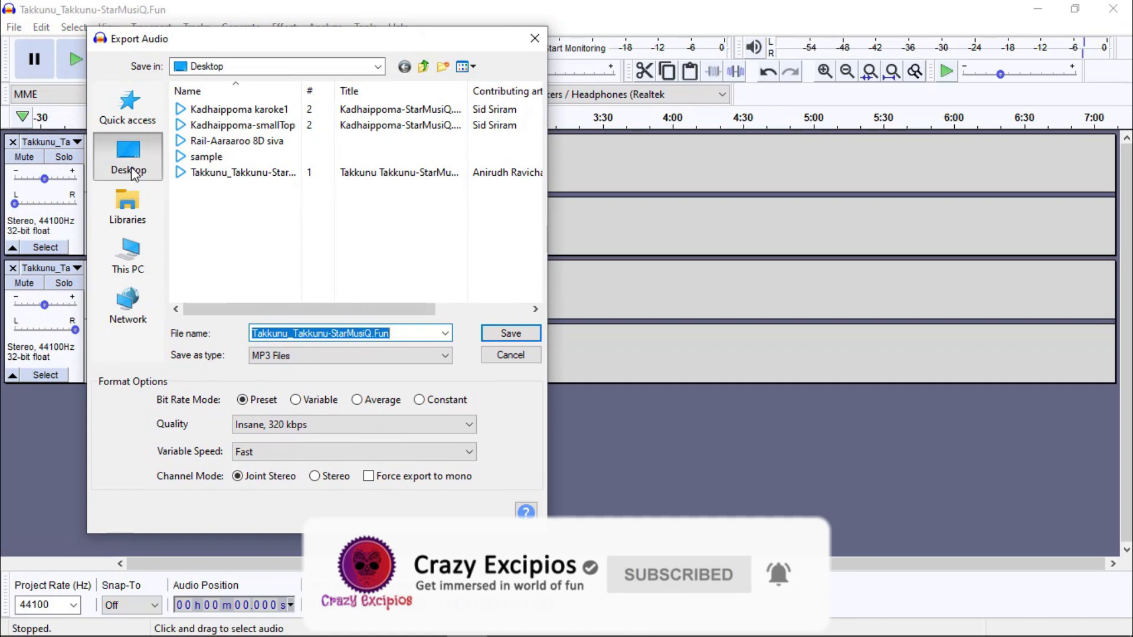
pyautogui.click(128, 254)
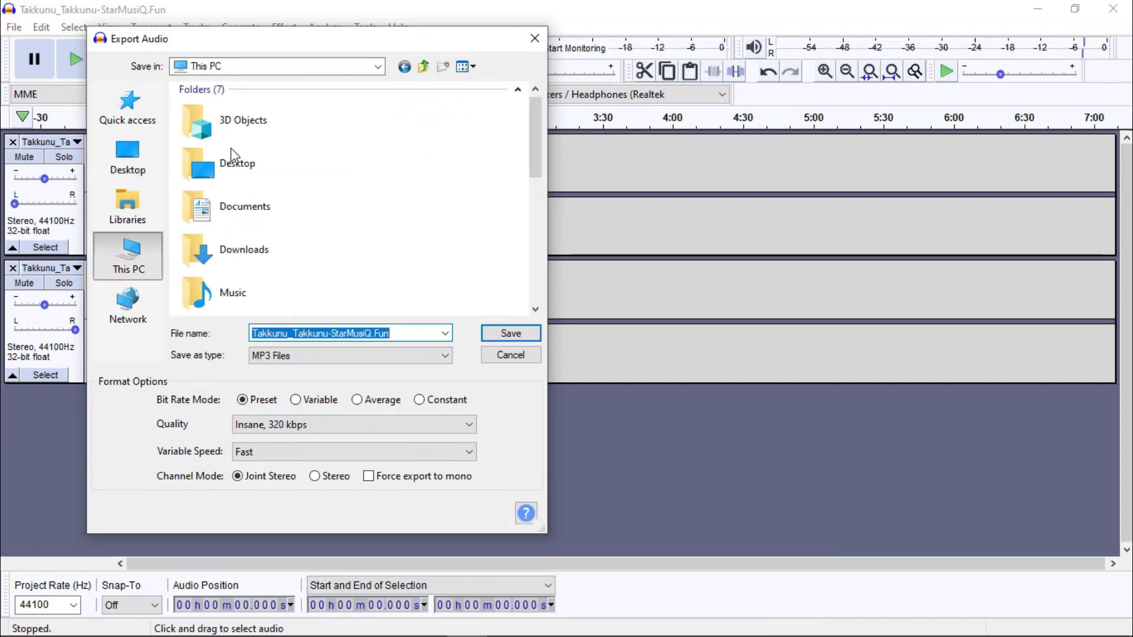
pyautogui.doubleClick(236, 165)
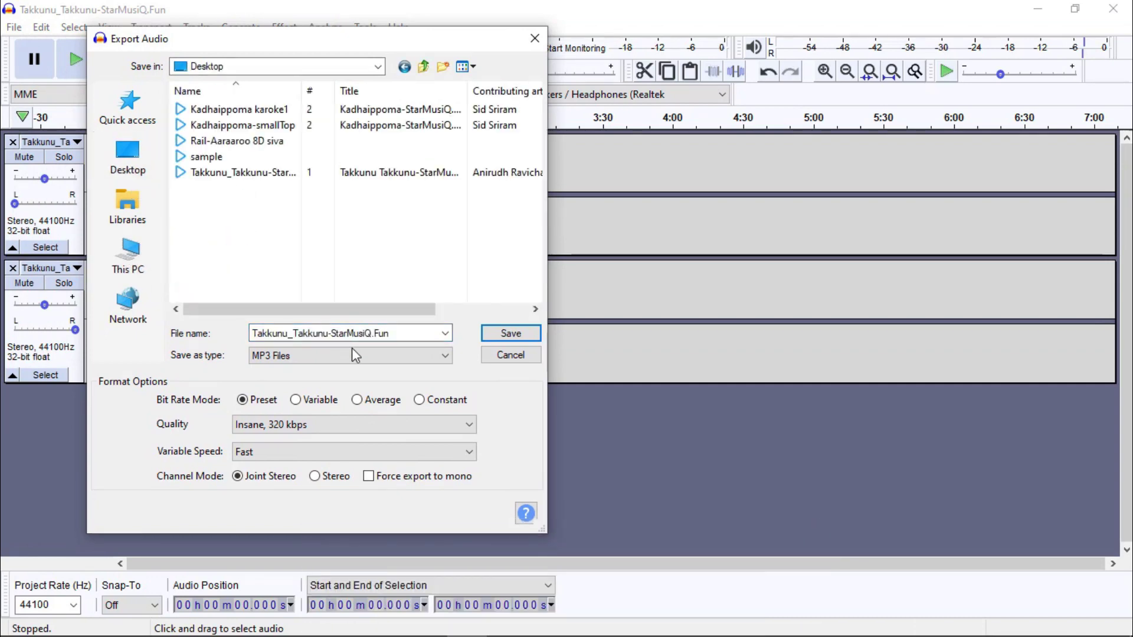
# Name the export "ttak p", keep the preset quality at Insane, 320 kbps, and save it
pyautogui.click(400, 332)
pyautogui.hotkey('ctrl', 'a')
pyautogui.write('T')
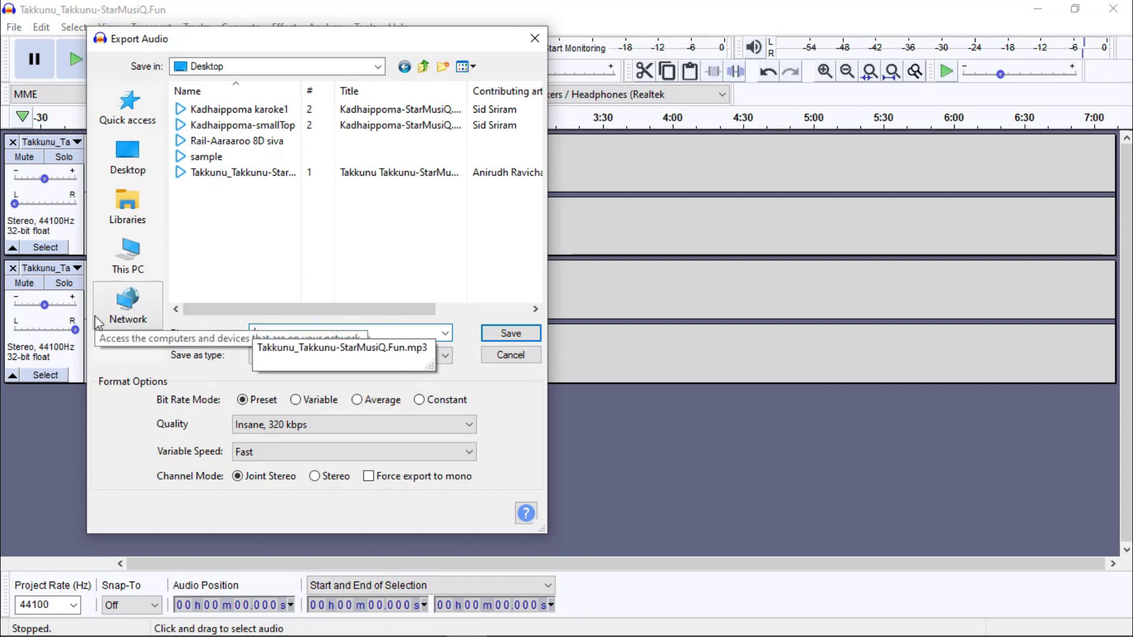
pyautogui.press('BackSpace')
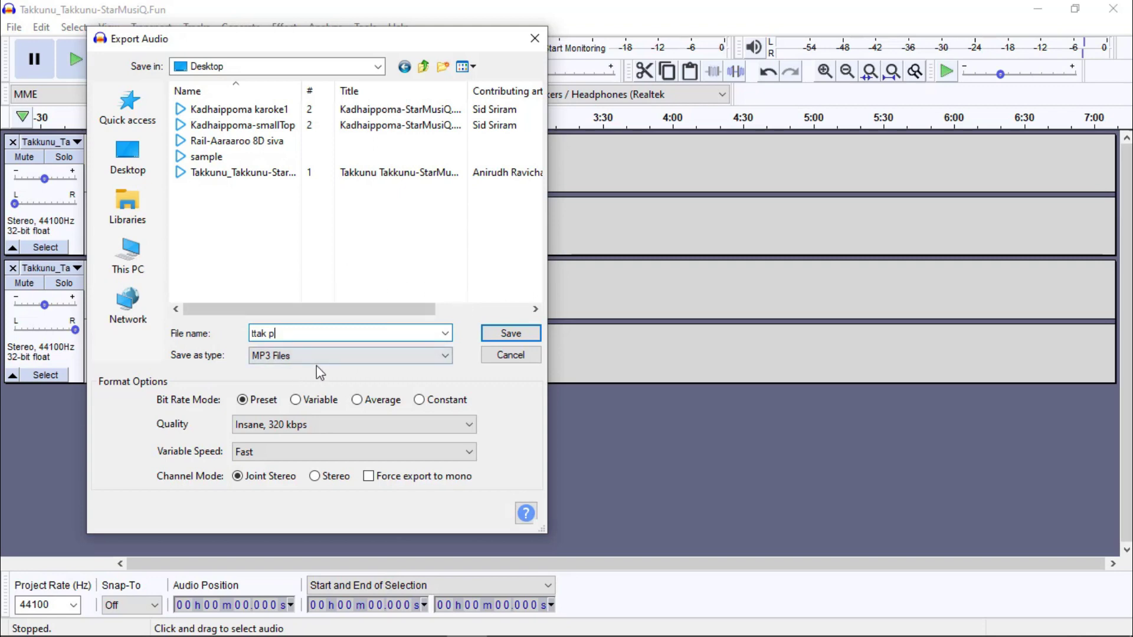
pyautogui.click(292, 430)
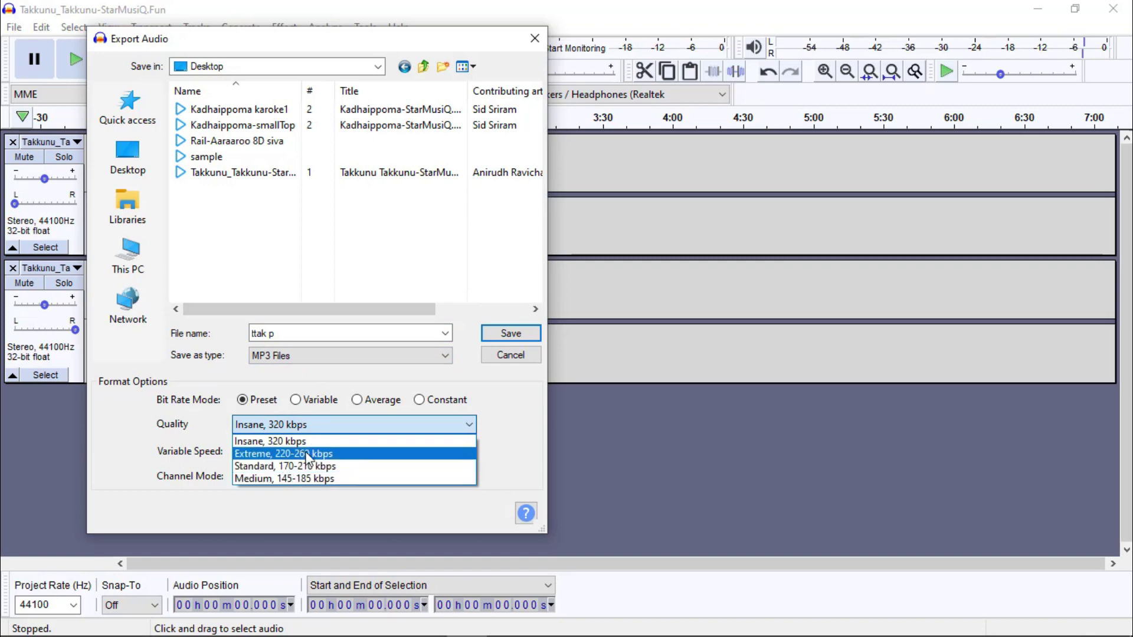
pyautogui.click(256, 428)
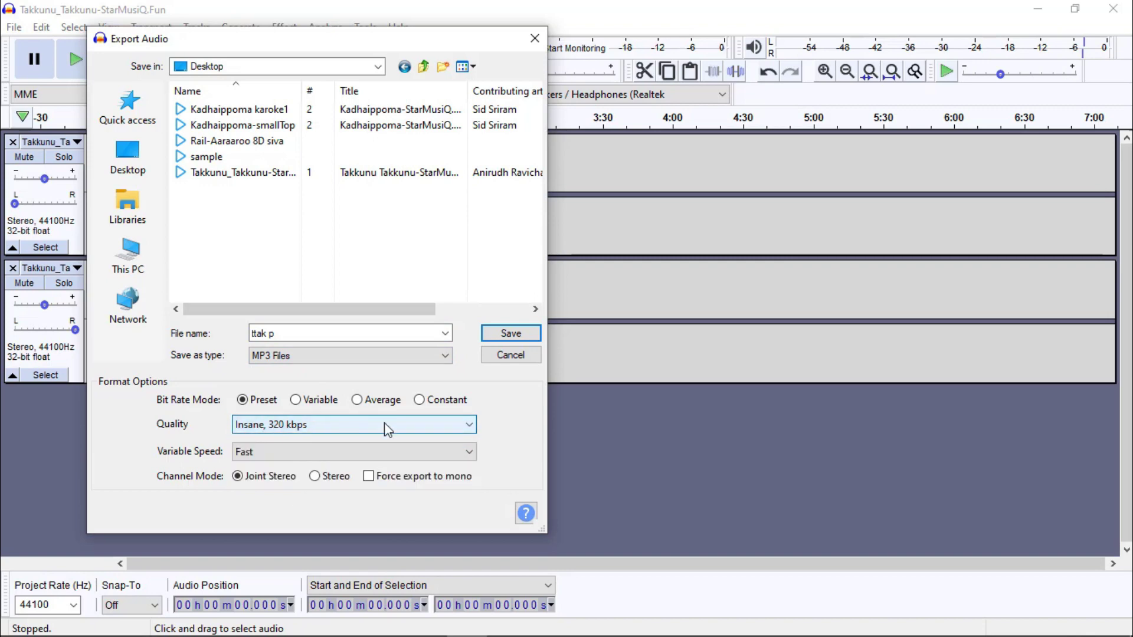
pyautogui.click(488, 340)
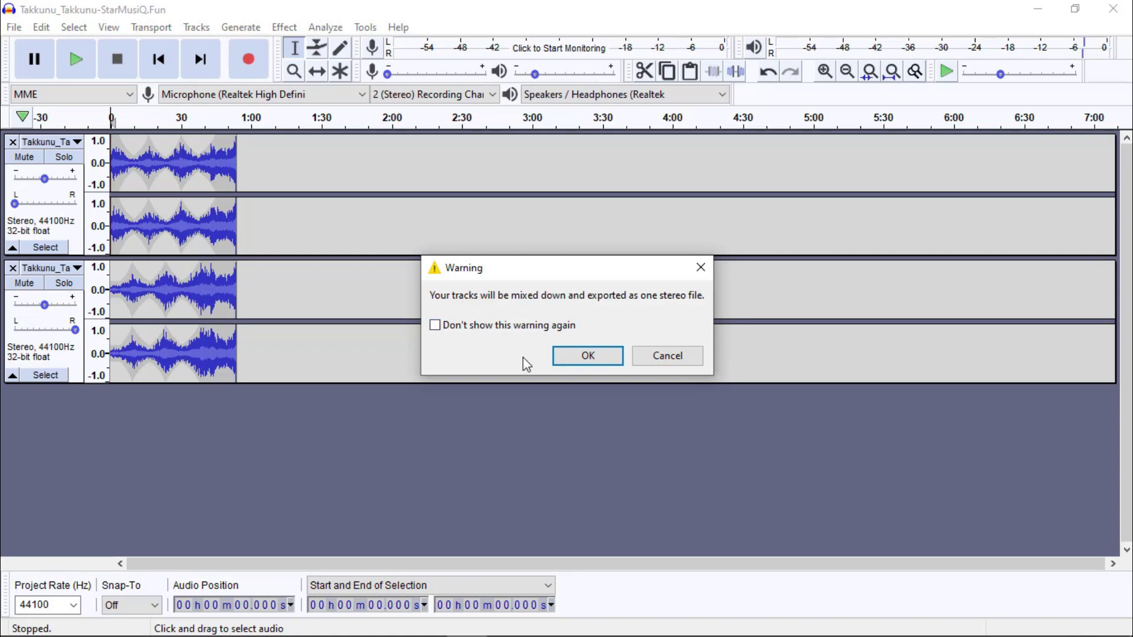
# Accept the mixdown to one stereo file and finish the export with the existing metadata tags
pyautogui.click(601, 356)
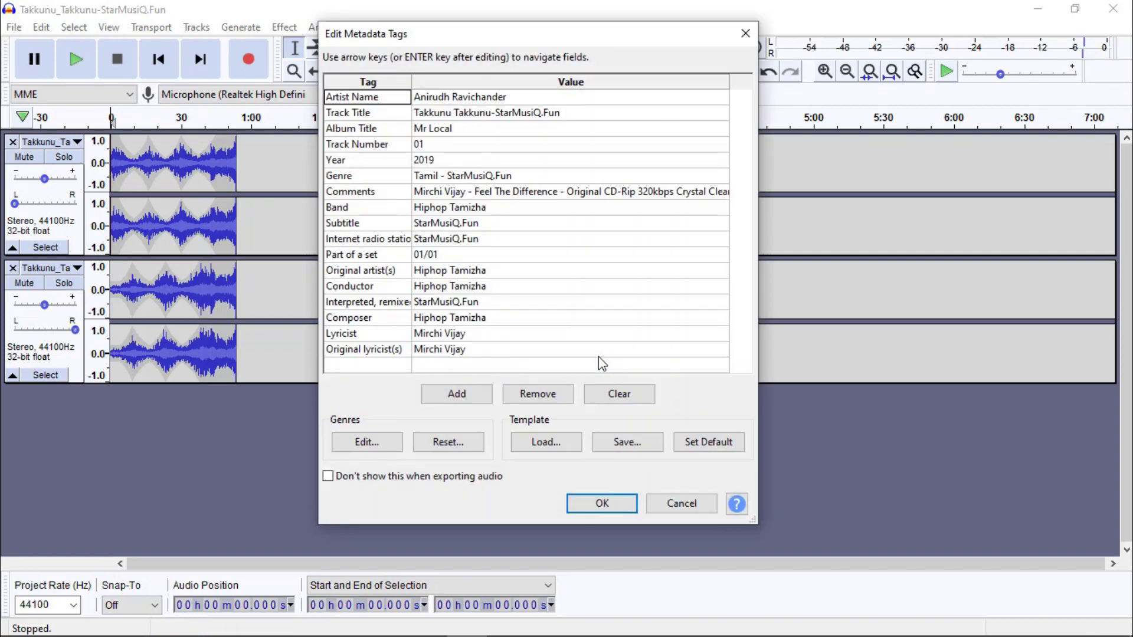
pyautogui.click(514, 98)
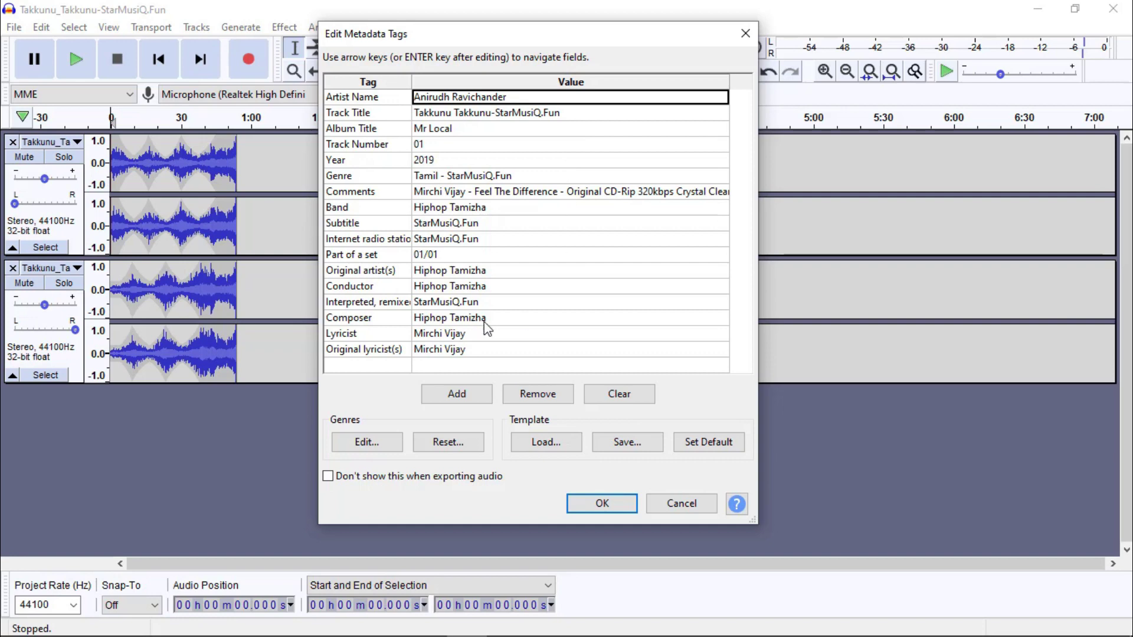
pyautogui.click(499, 351)
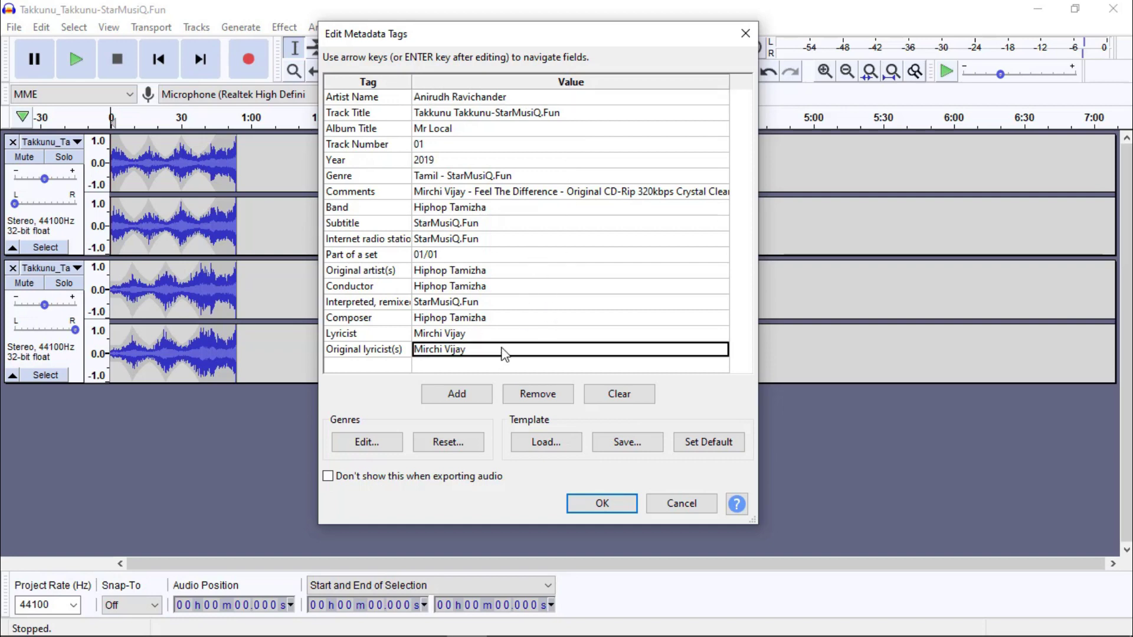
pyautogui.click(602, 503)
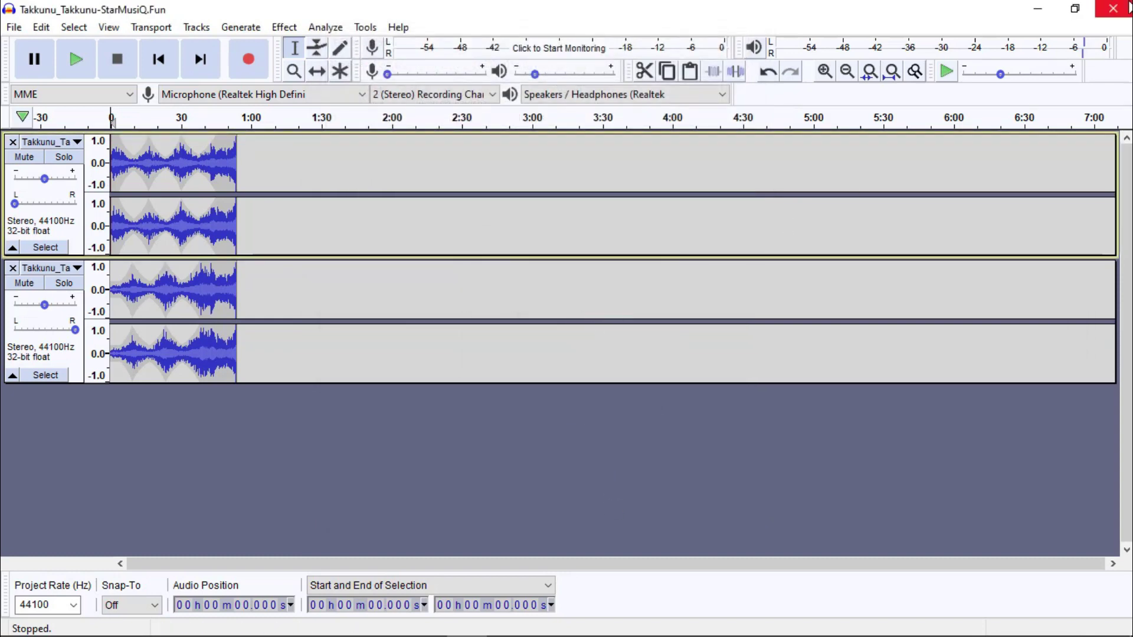
# Minimize the audio editor, refresh the desktop and place the exported "ttak p" file just below the original Takkunu song
pyautogui.click(1039, 10)
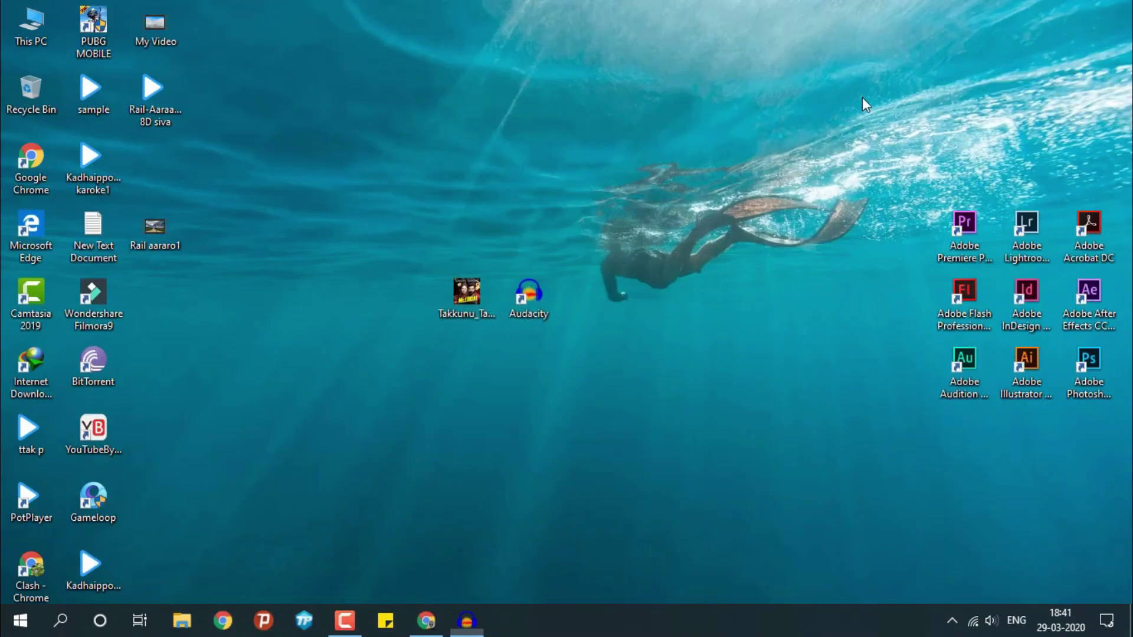
pyautogui.rightClick(292, 118)
pyautogui.click(314, 166)
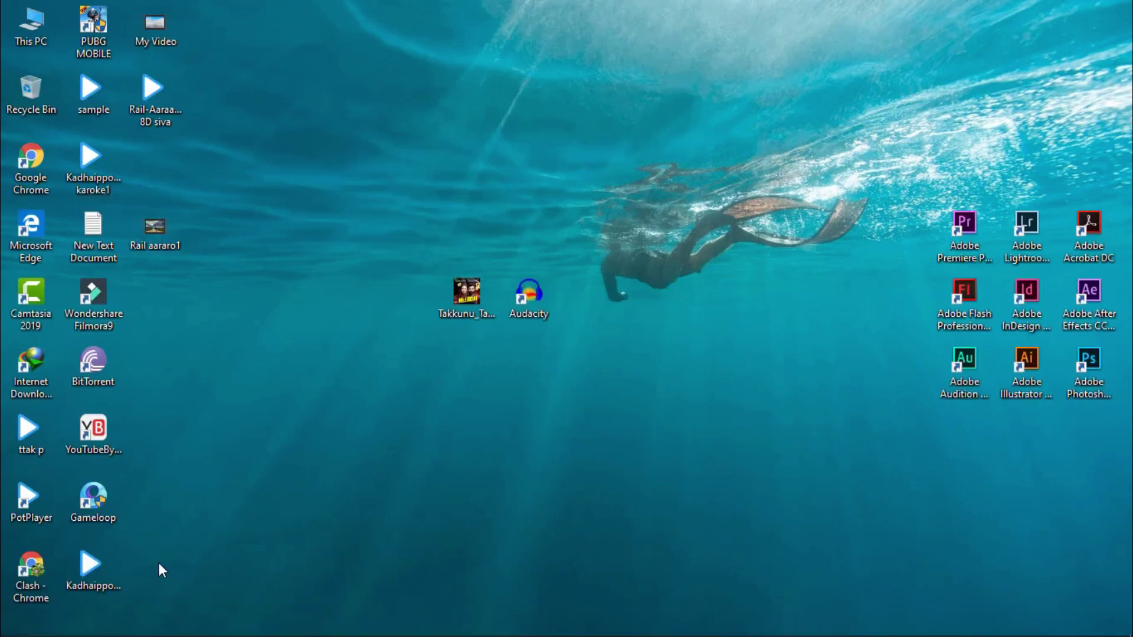
pyautogui.moveTo(16, 412); pyautogui.dragTo(475, 354)
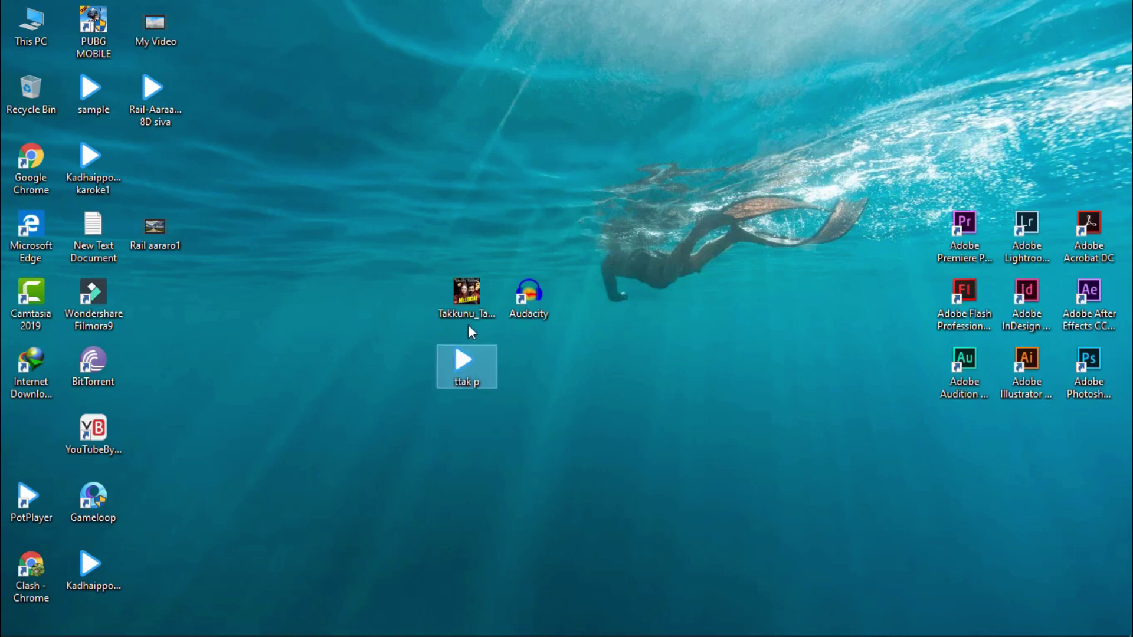
# Play the exported "ttak p" file in PotPlayer to check the result, pause it and close the player
pyautogui.click(473, 292)
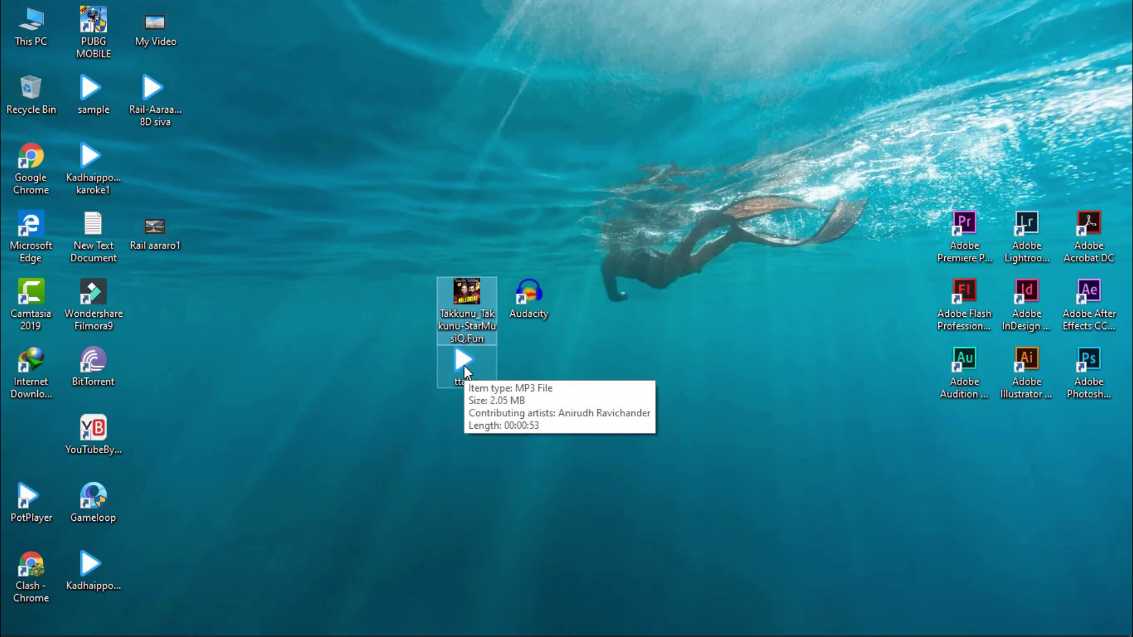
pyautogui.doubleClick(463, 366)
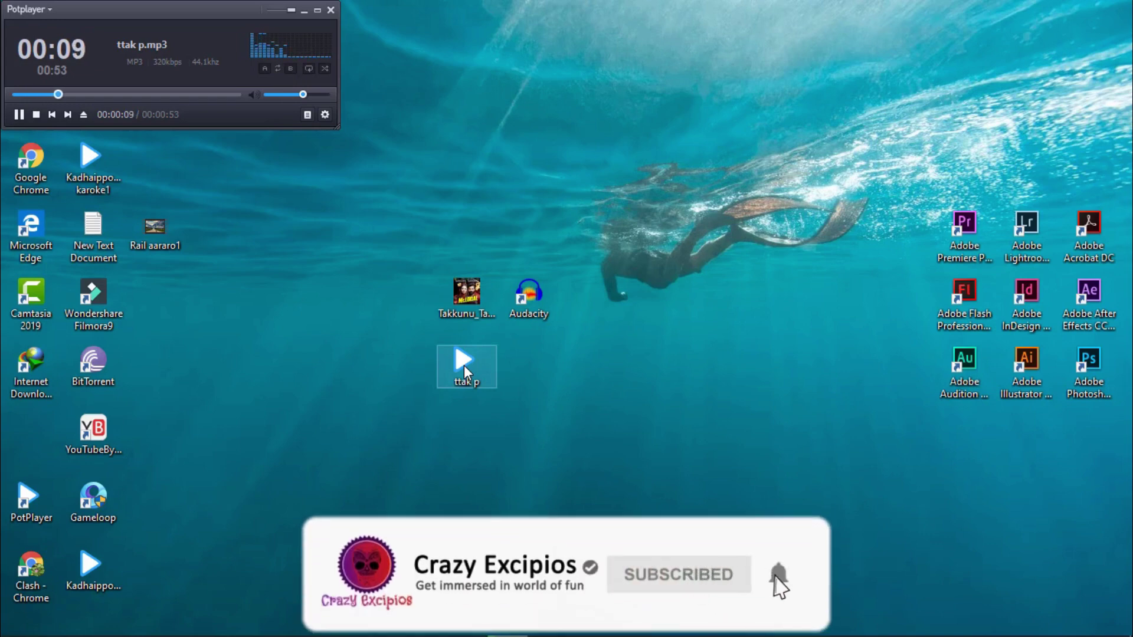
pyautogui.press('XF86AudioPlay')
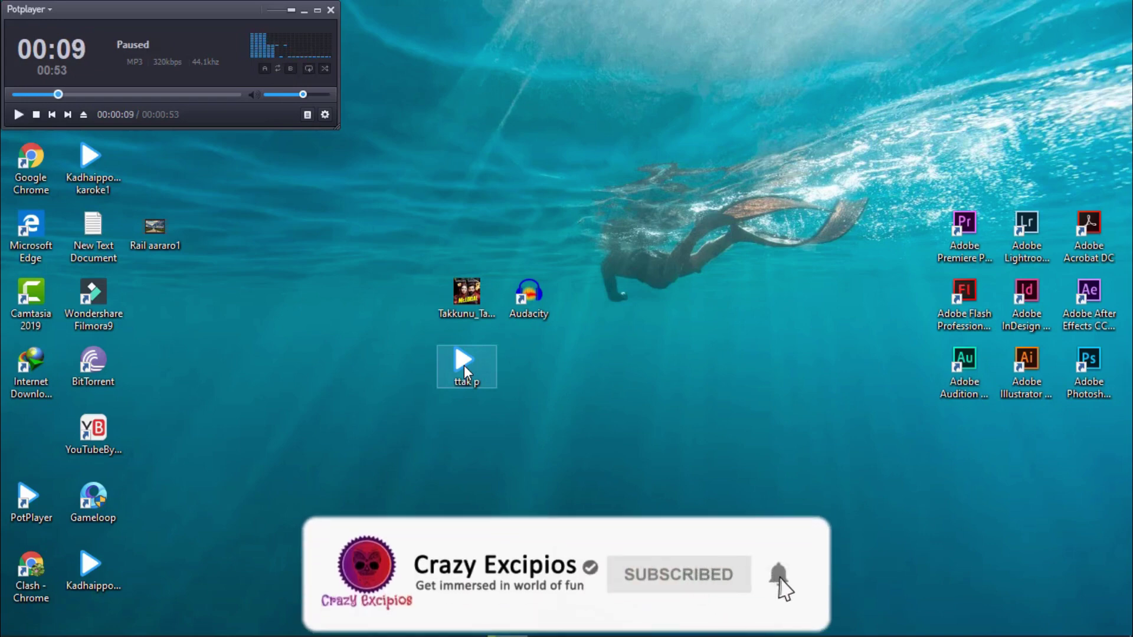
pyautogui.click(330, 11)
pyautogui.moveTo(304, 111); pyautogui.dragTo(715, 536)
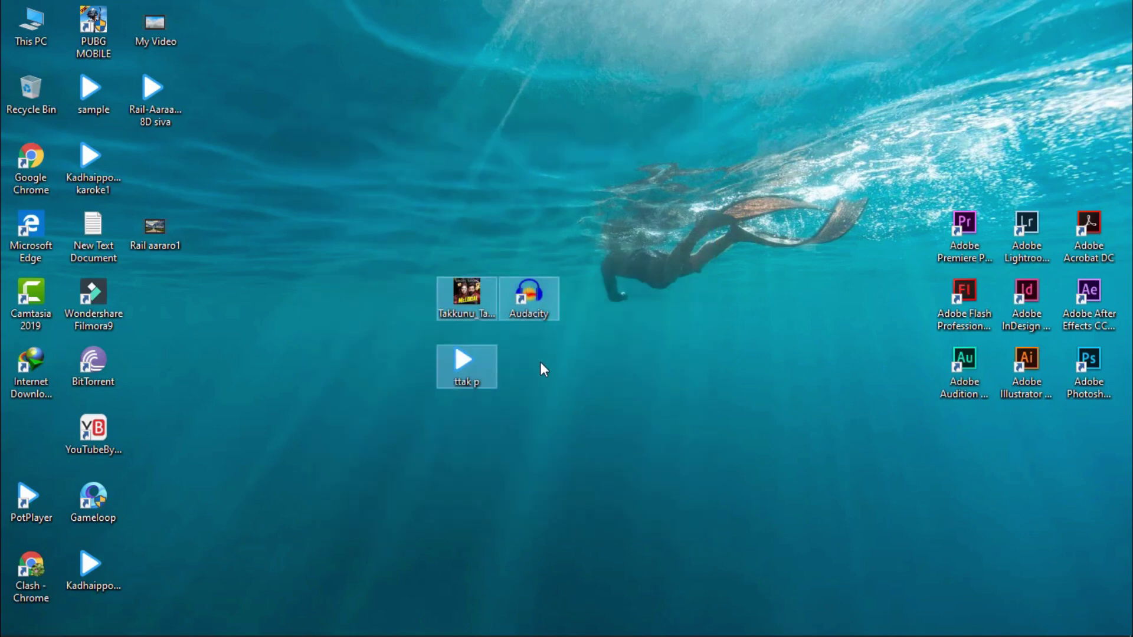
pyautogui.click(367, 202)
pyautogui.moveTo(346, 171); pyautogui.dragTo(659, 469)
pyautogui.click(659, 463)
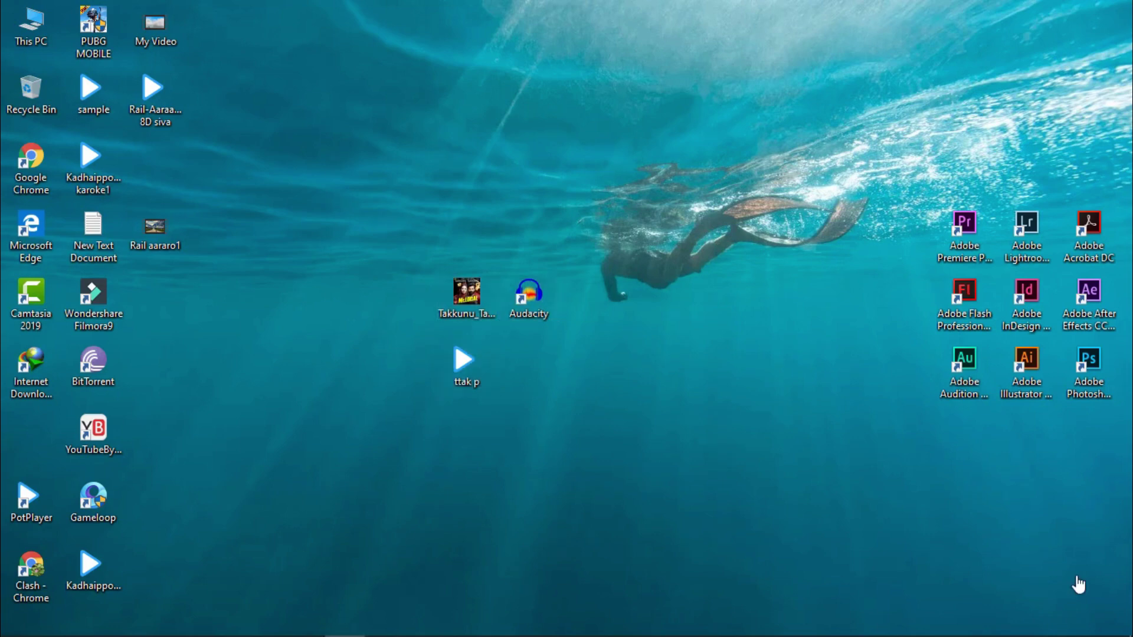